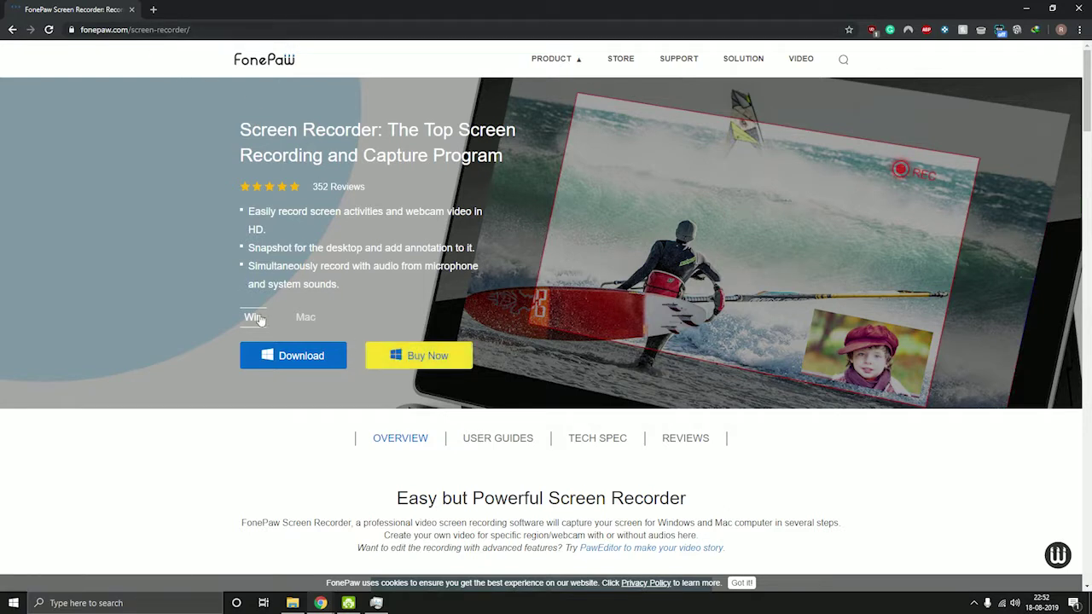
Launch FonePaw Screen Recorder from the desktop, dismiss the trial notice and open the Video Recorder.
key("super+d")
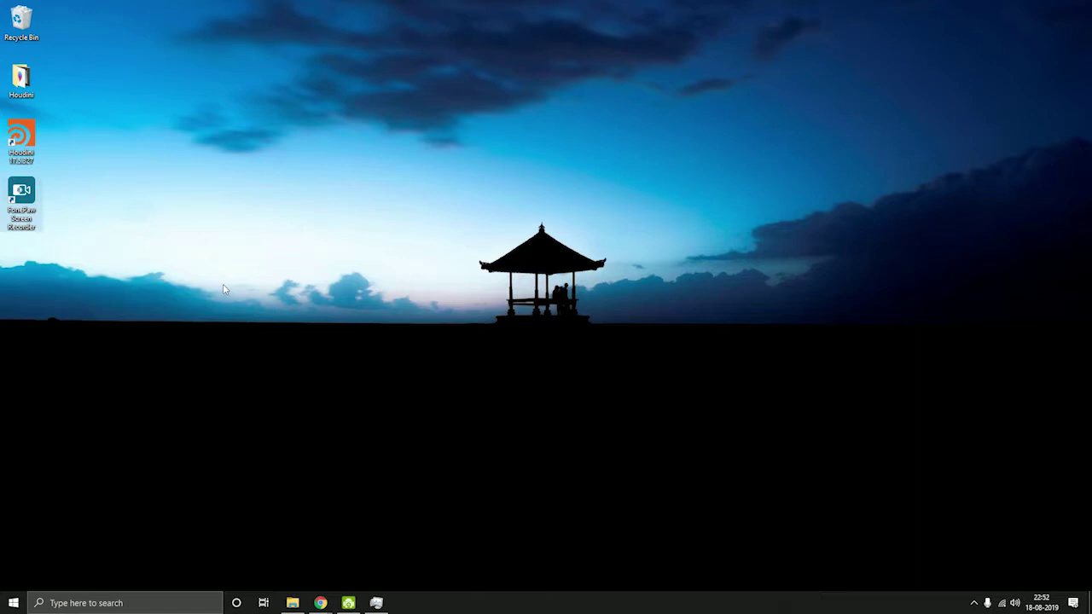
double_click(25, 204)
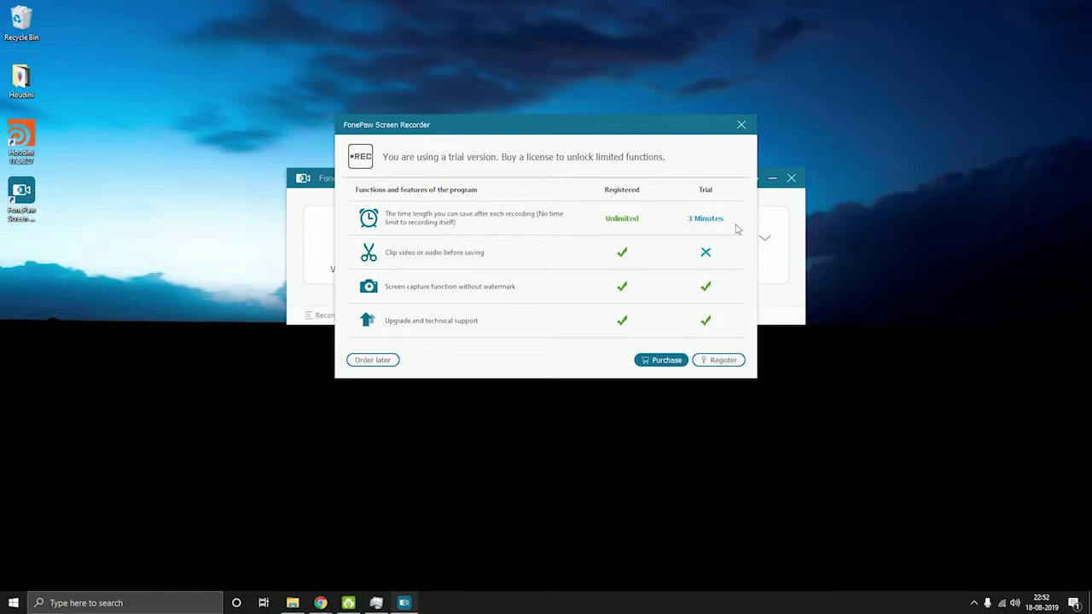
left_click(740, 125)
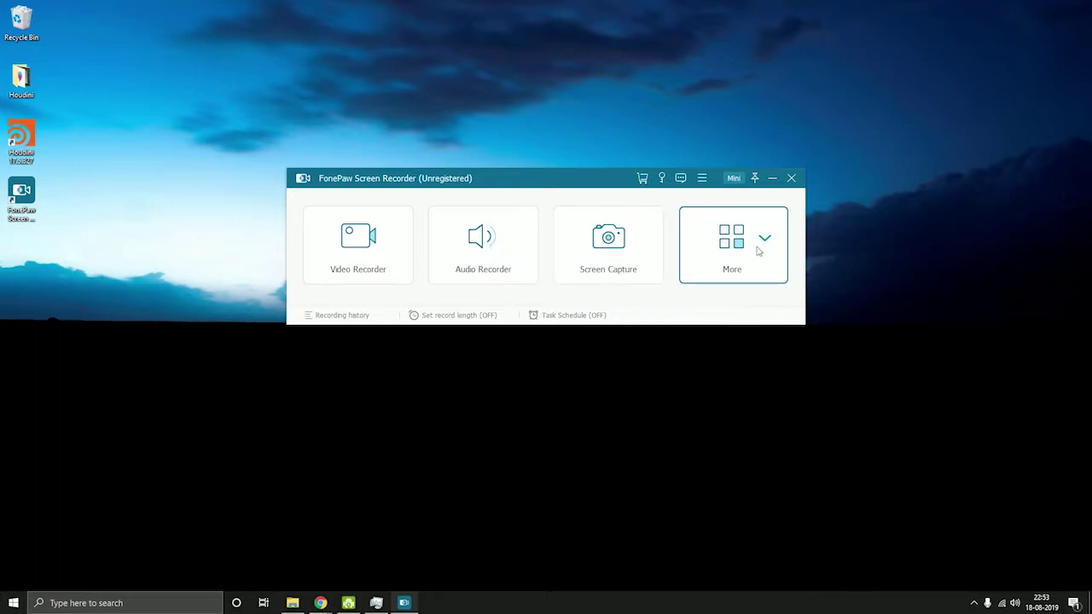
left_click(370, 247)
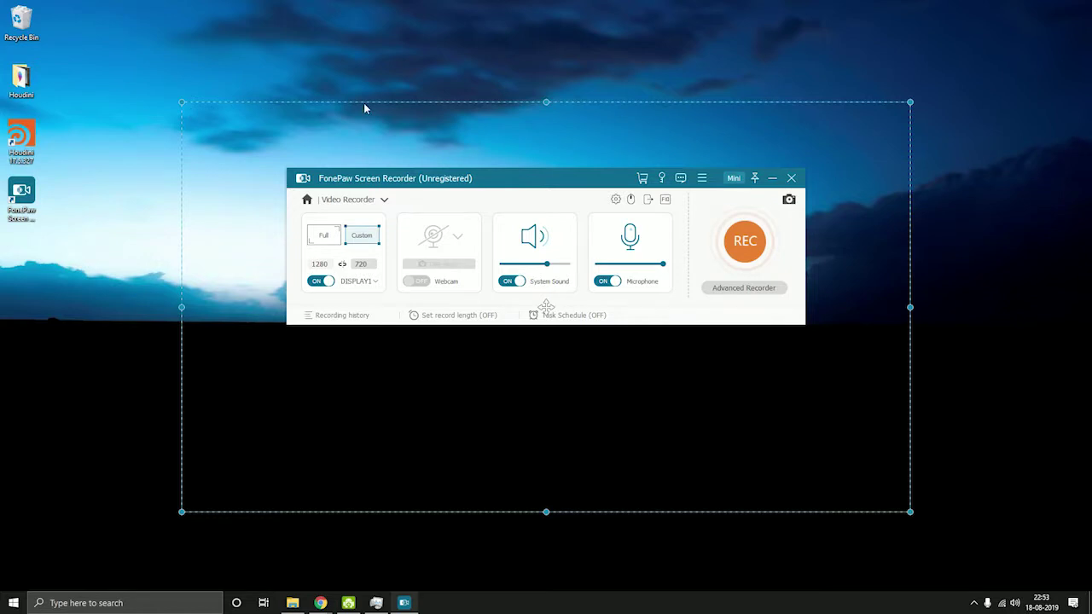
Set the recording area to full screen on DISPLAY1 and leave display recording on.
left_click(327, 235)
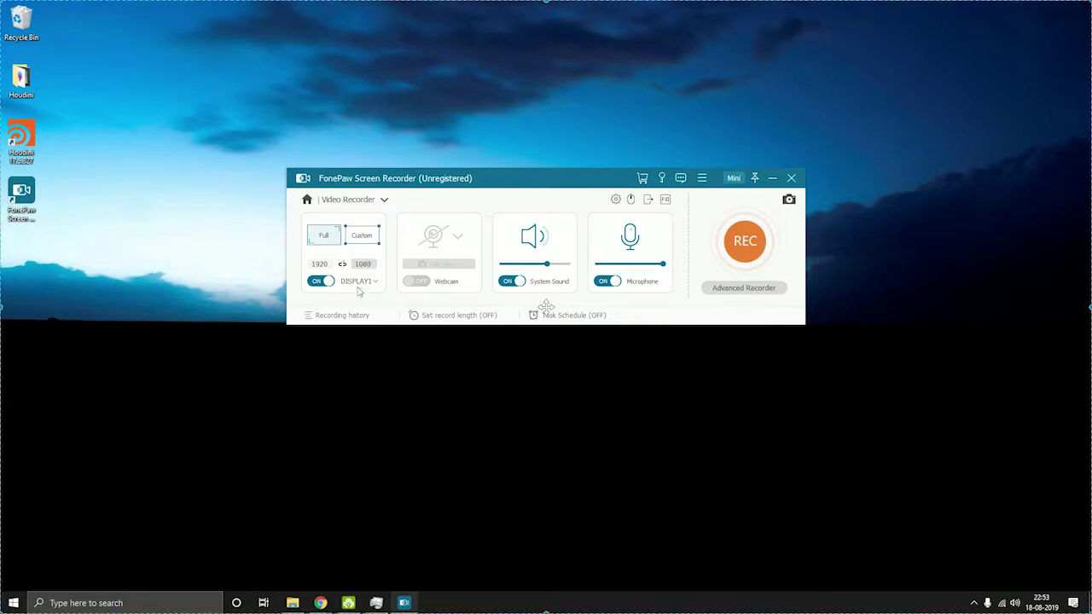
left_click(323, 283)
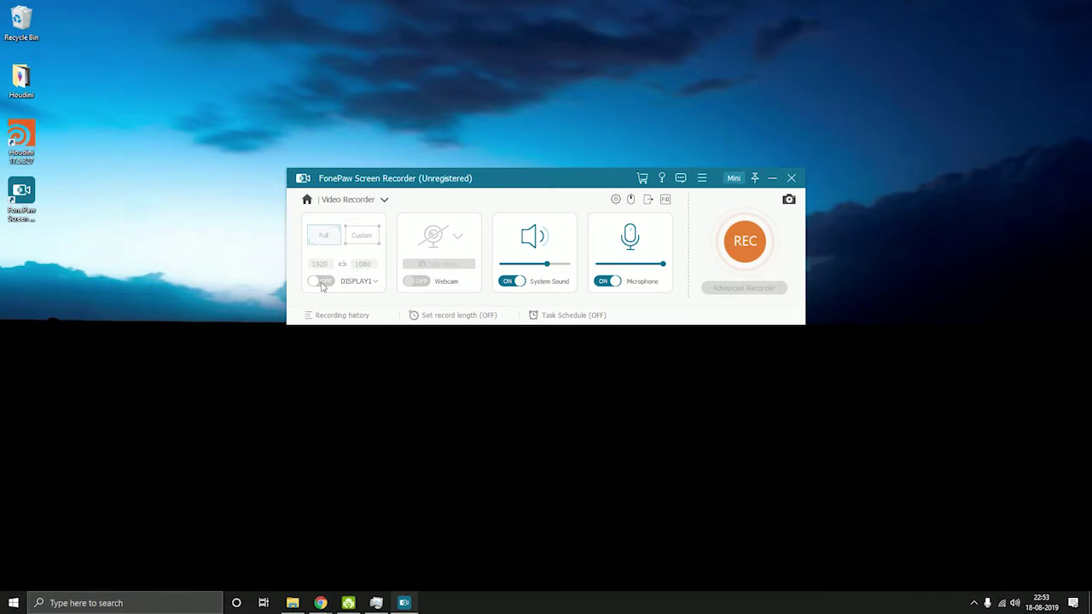
left_click(322, 283)
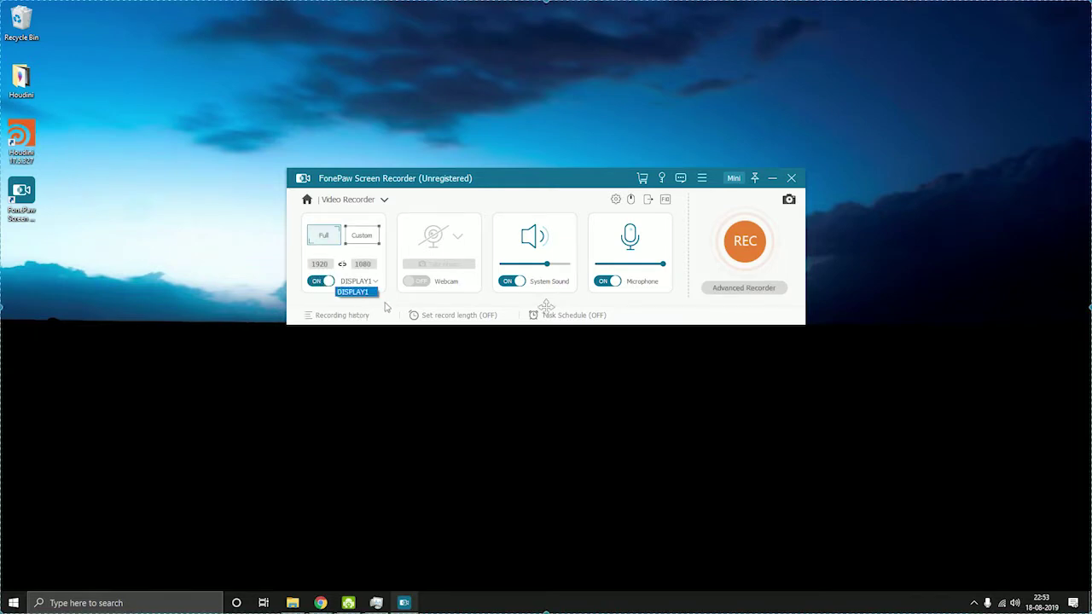
left_click(368, 292)
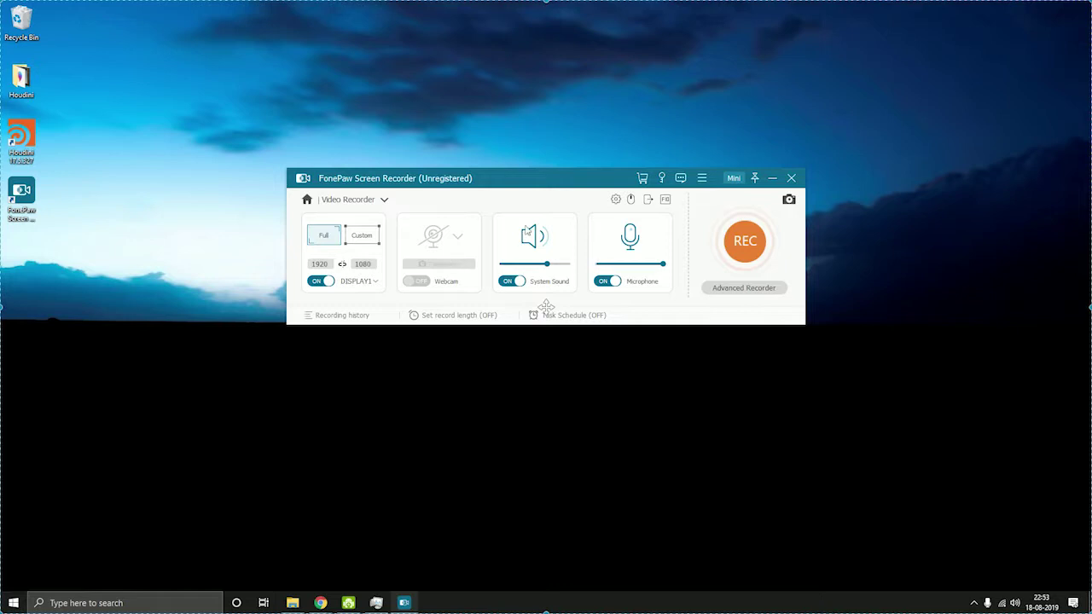
Raise the system sound volume to maximum, lower the microphone volume and turn the microphone off.
left_click_drag(550, 269, 569, 267)
left_click_drag(663, 265, 614, 267)
left_click(615, 283)
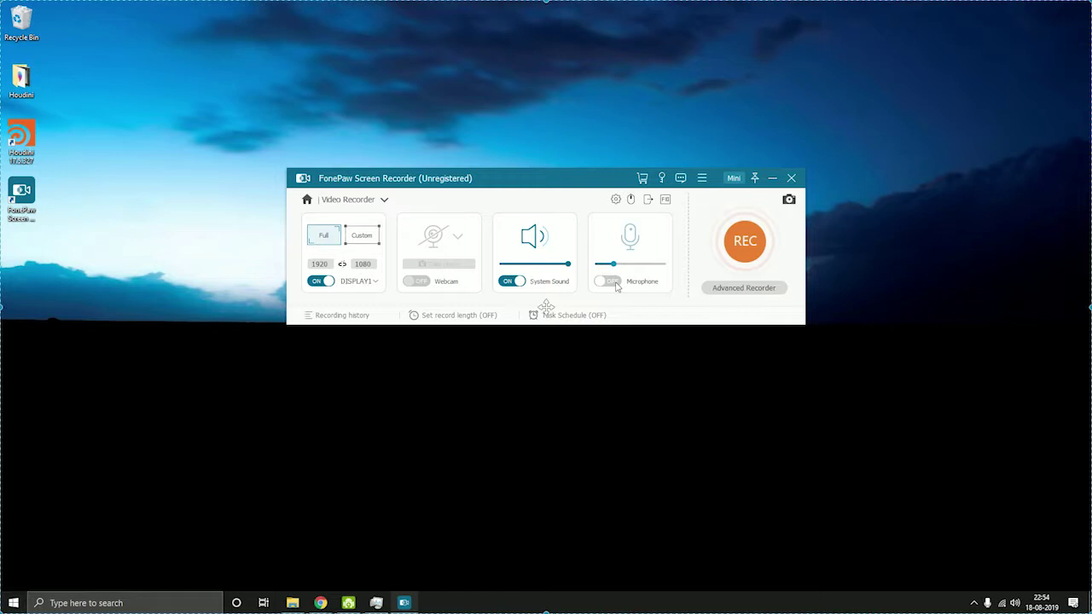
Enable the record length limit for the recording.
left_click(472, 318)
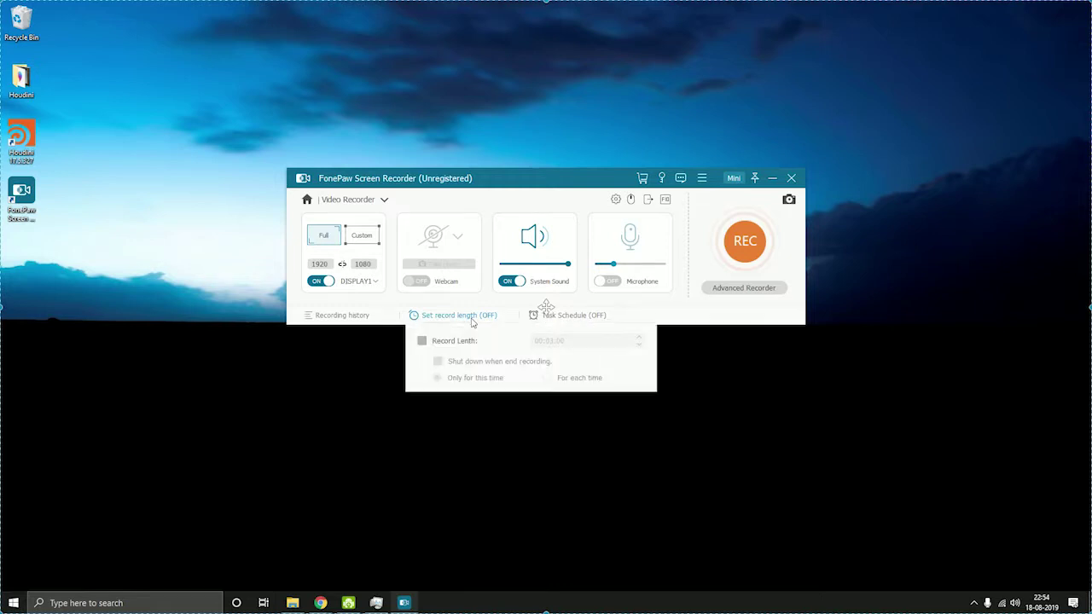
left_click(473, 345)
left_click(490, 315)
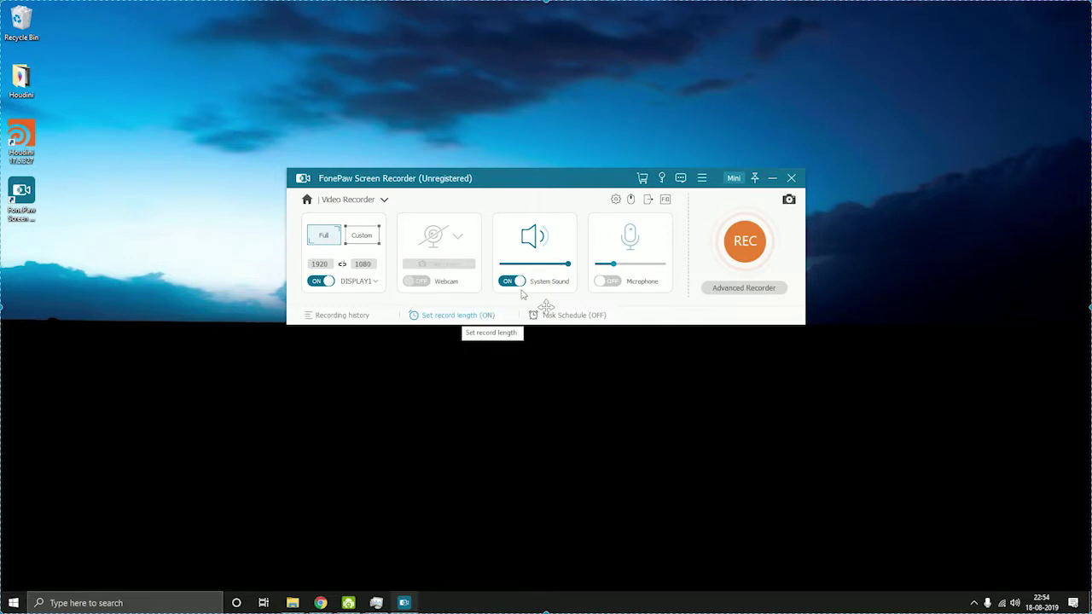
Start the recording, accept the hotkey notice and move the floating recording bar up off the taskbar.
left_click(738, 242)
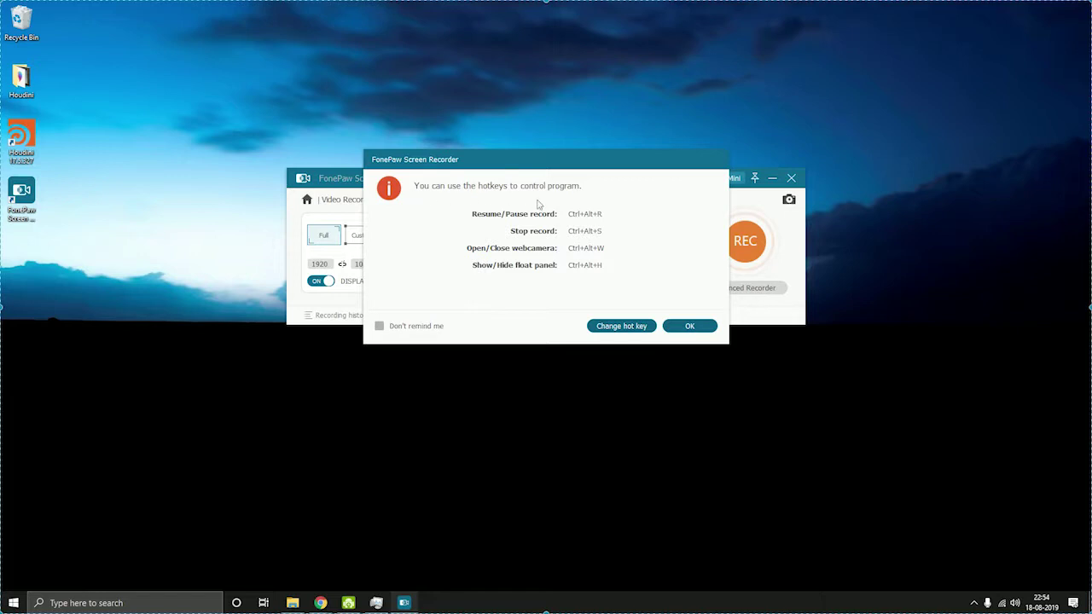
left_click(687, 328)
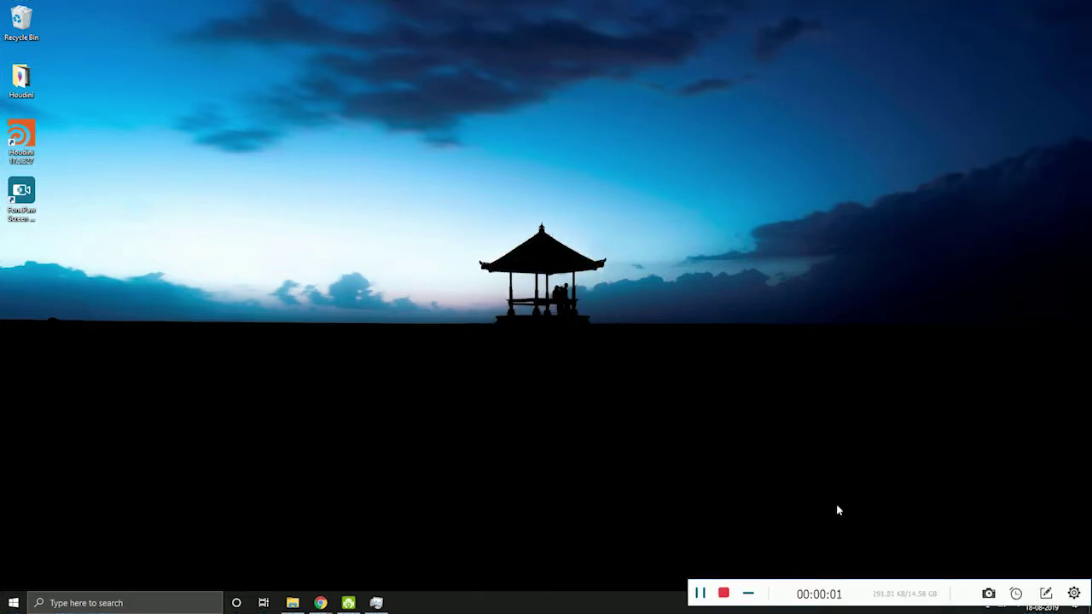
left_click_drag(905, 600, 890, 482)
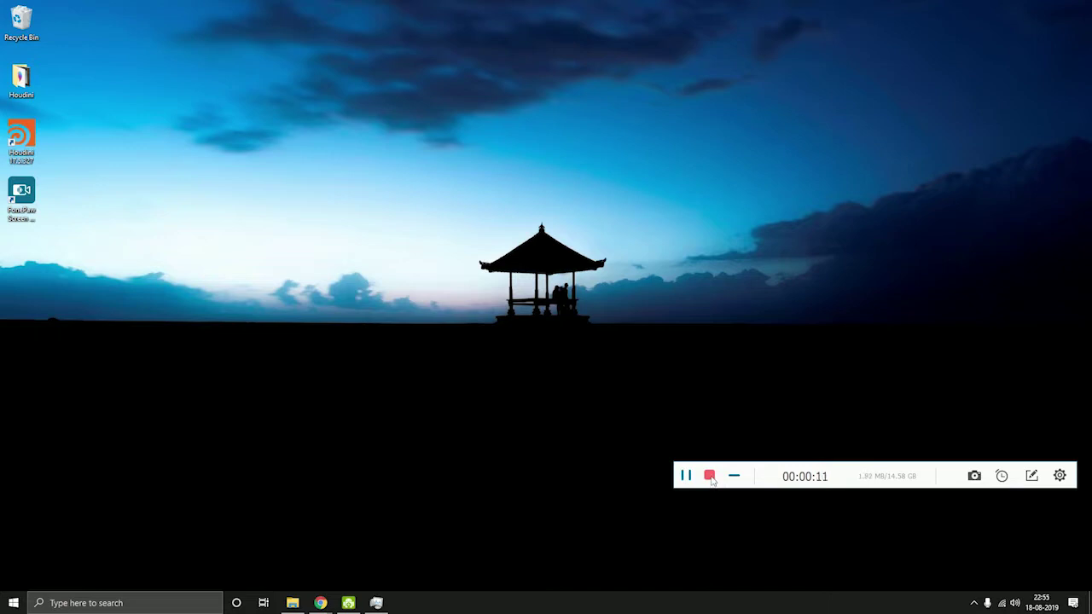
Minimize the floating recording bar and restore it from the system tray.
left_click(739, 477)
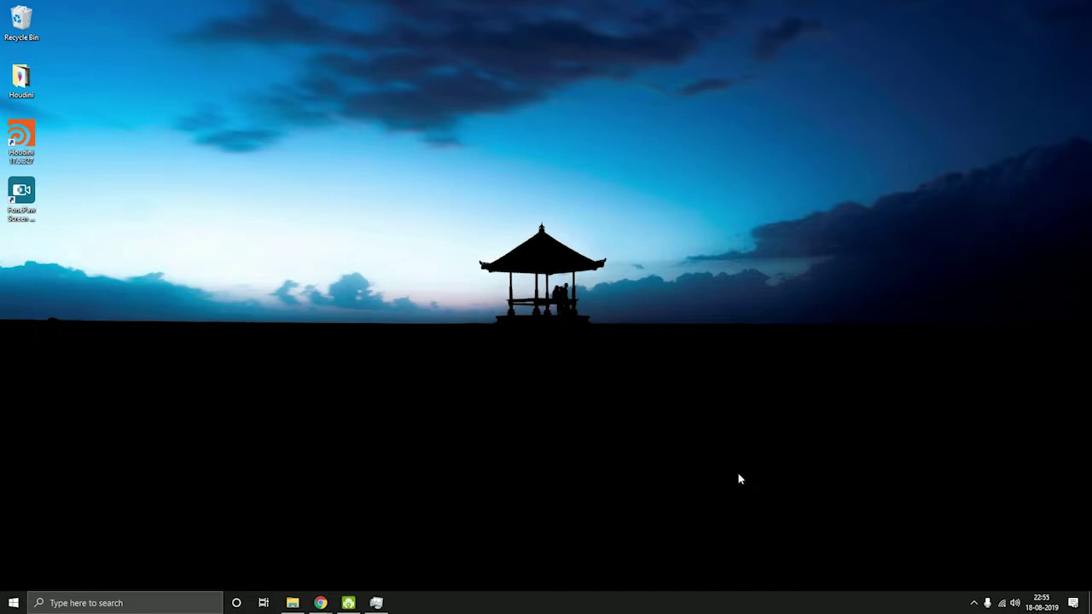
left_click(975, 602)
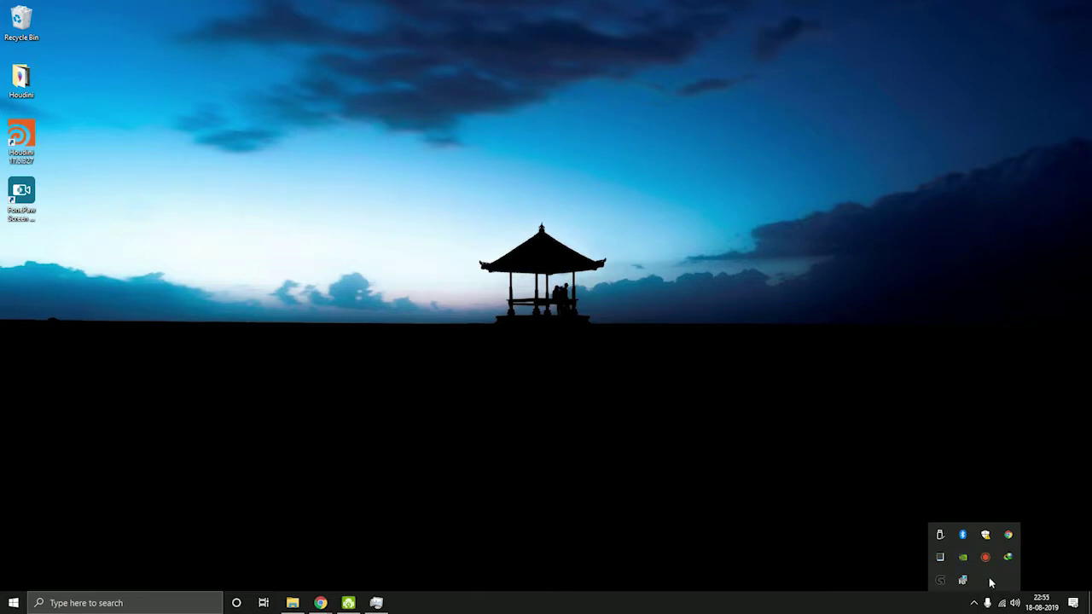
left_click(985, 557)
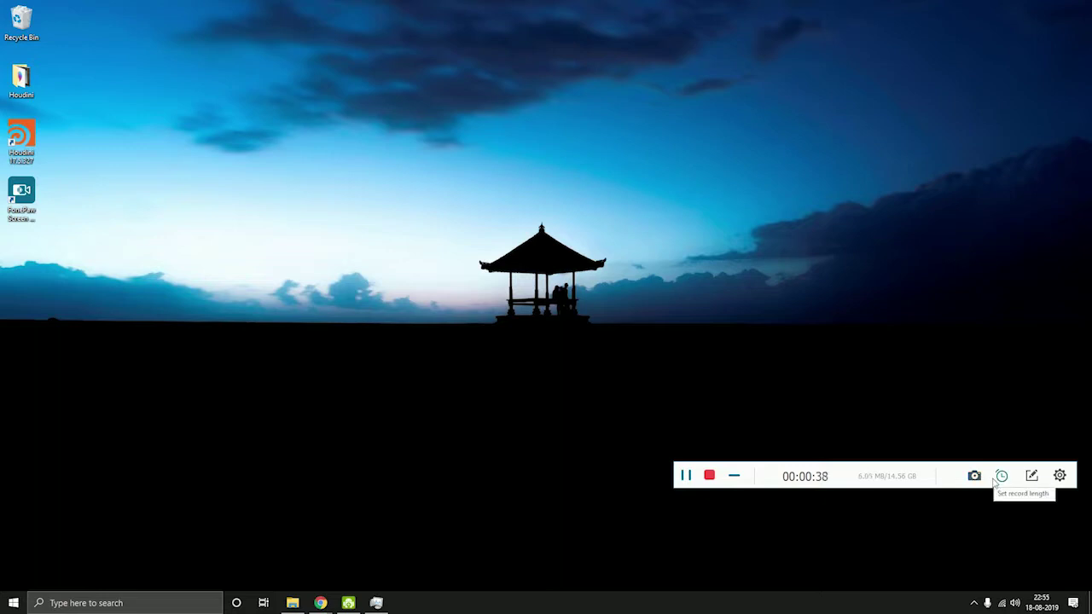
Review the record length options on the recording bar.
left_click(1002, 480)
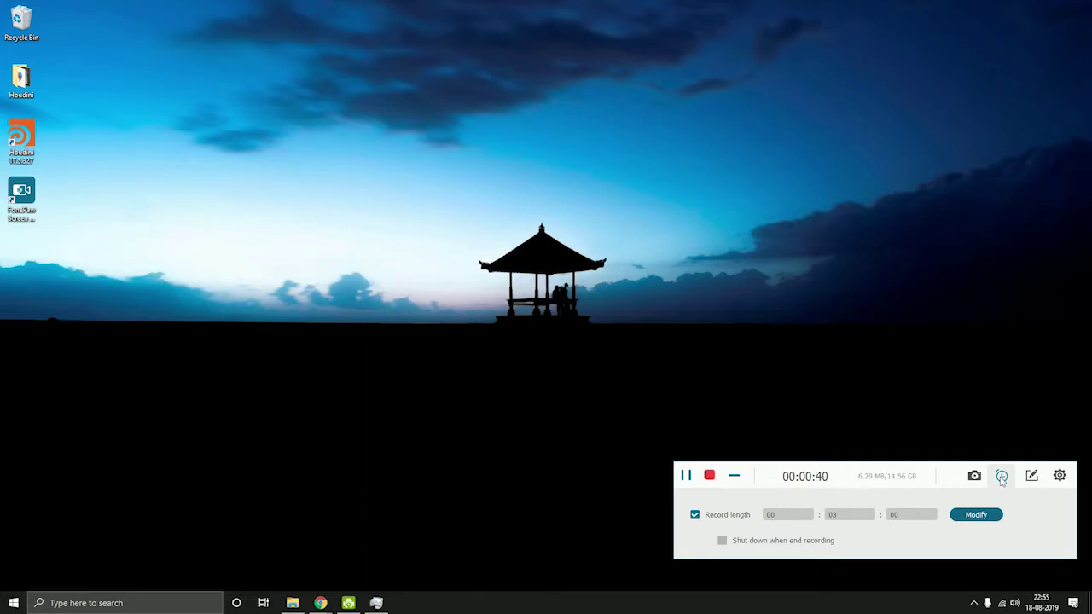
left_click(1001, 479)
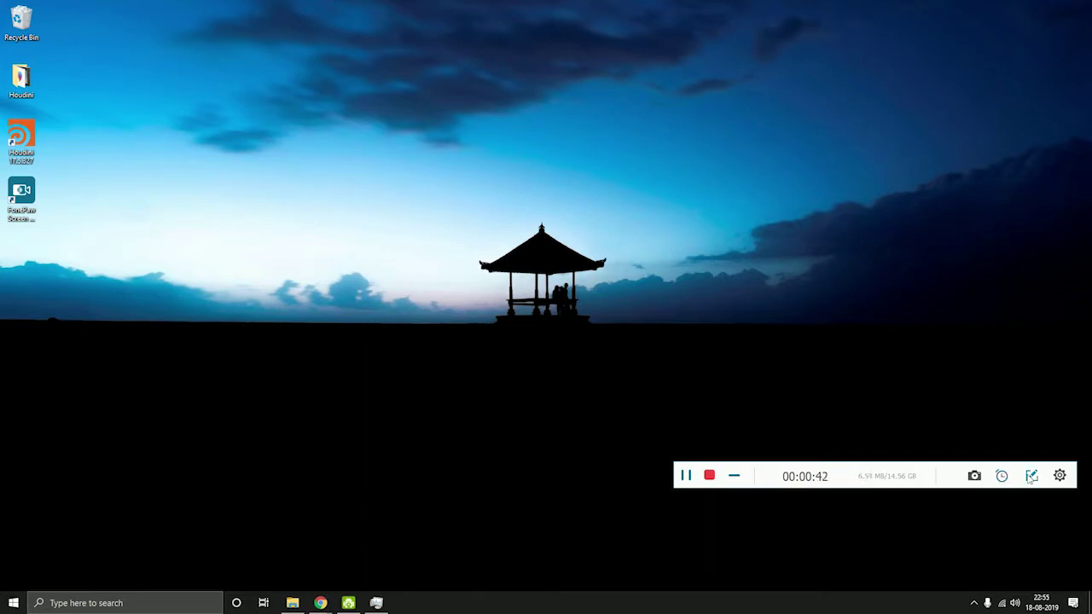
Draw a thin red rectangle in the sky area and a red ellipse around the FonePaw desktop icon.
left_click(1030, 478)
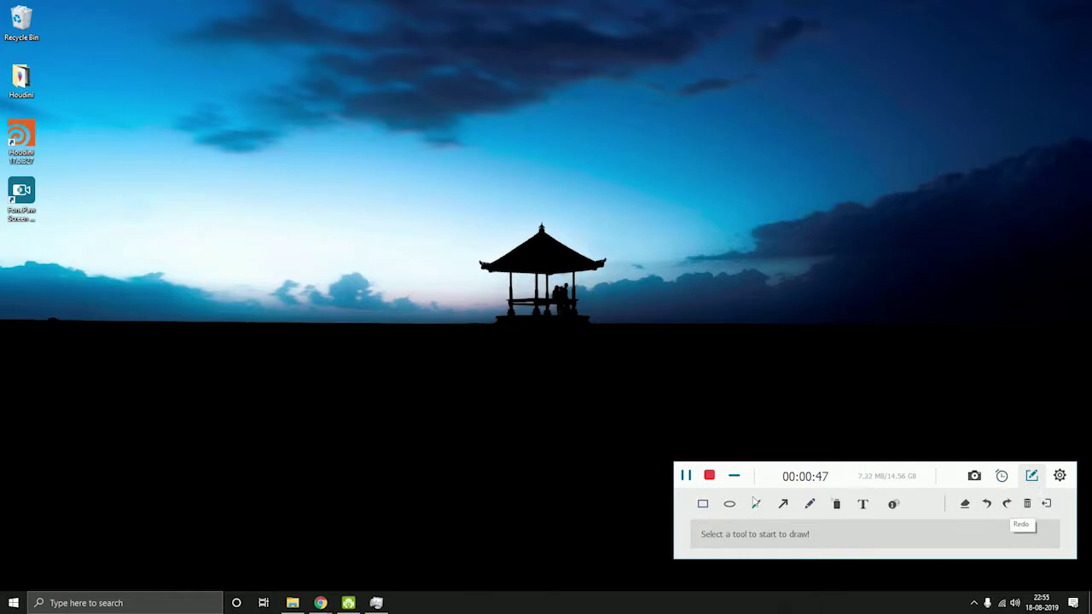
left_click(703, 504)
left_click_drag(130, 151, 247, 252)
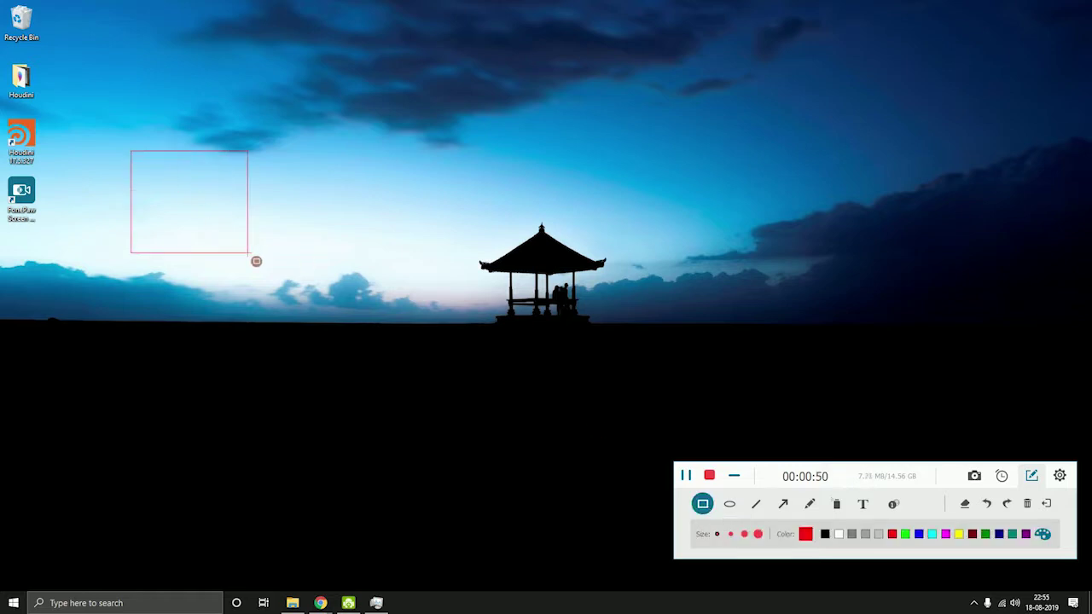
left_click(729, 504)
mouse_move(69, 159)
left_mouse_down()
mouse_move(37, 187)
mouse_move(3, 253)
left_mouse_up()
Draw two thin crossing red lines in the sky and a third line with the largest stroke size.
left_click(755, 504)
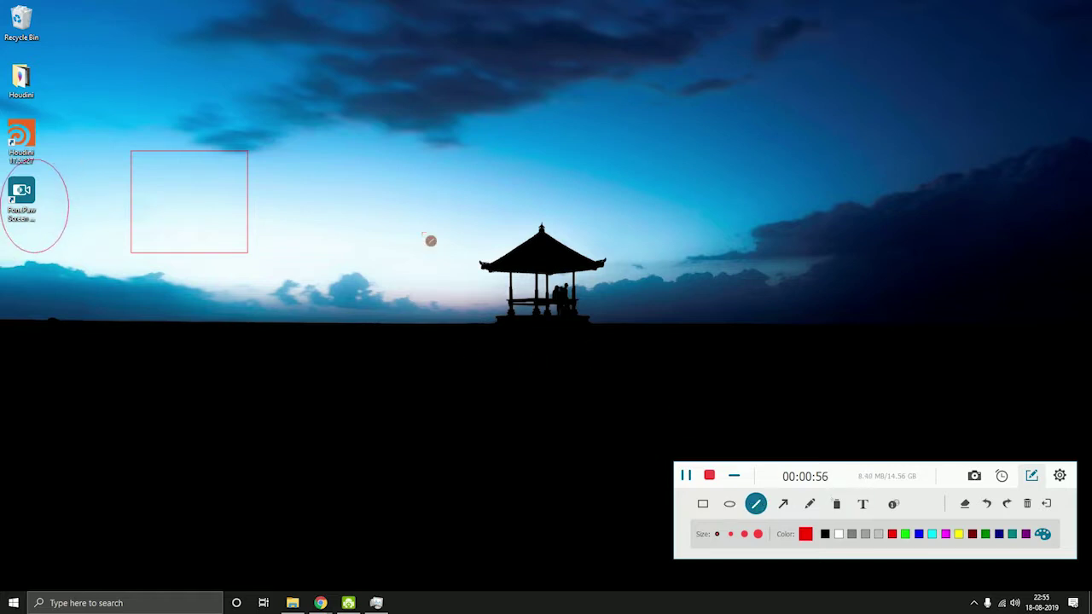
mouse_move(305, 324)
left_mouse_down()
mouse_move(518, 192)
mouse_move(475, 151)
left_mouse_up()
left_click_drag(431, 138, 456, 273)
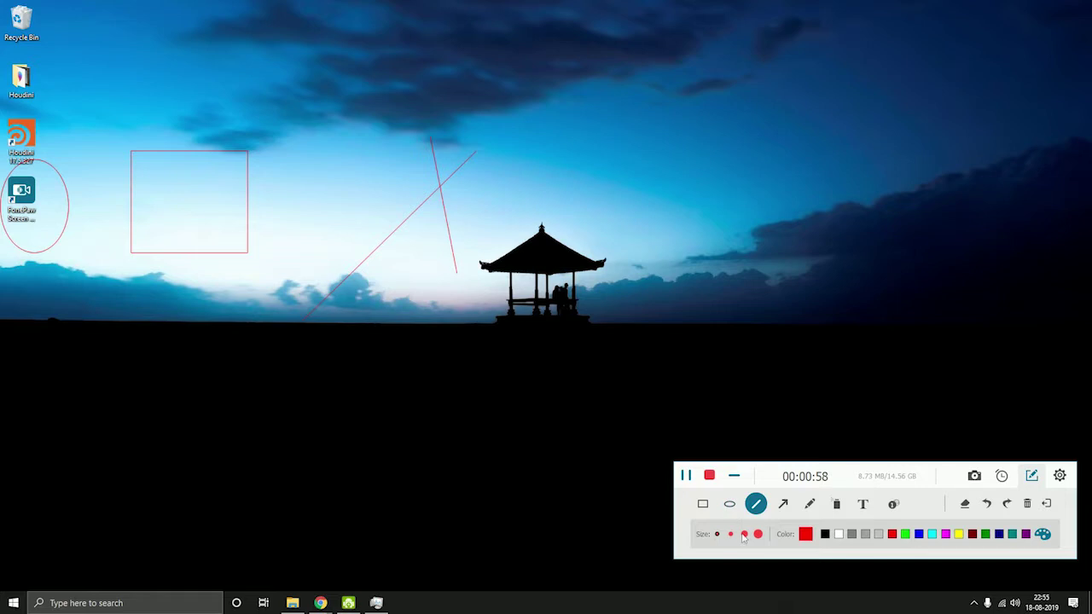
left_click(757, 534)
left_click_drag(269, 109, 365, 183)
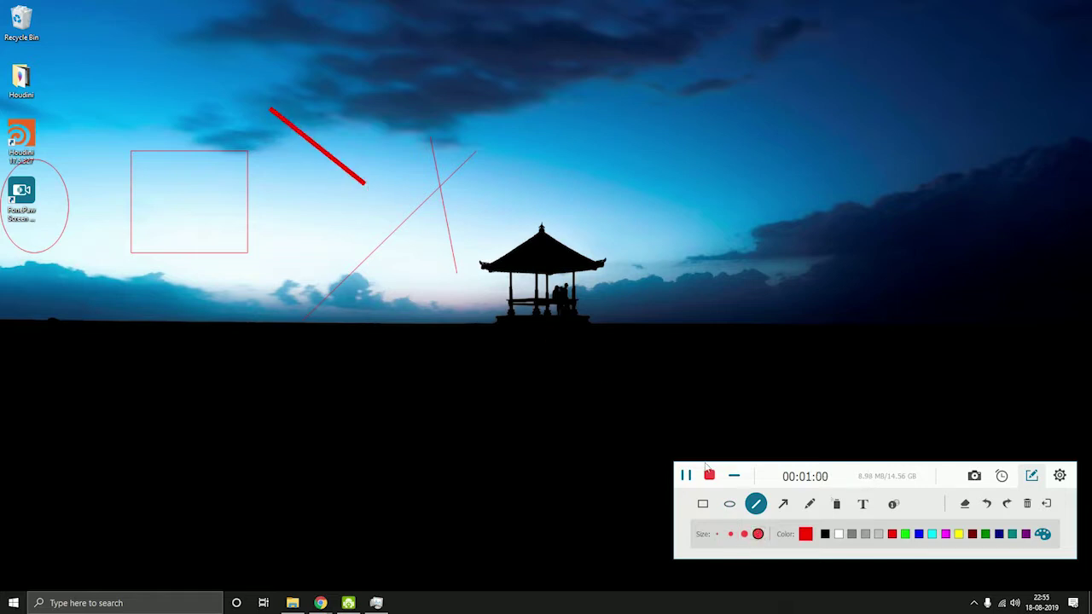
Draw a large red arrow across the pavilion and two arrows pointing at the Houdini folder icon.
left_click(782, 504)
left_click_drag(683, 329, 510, 182)
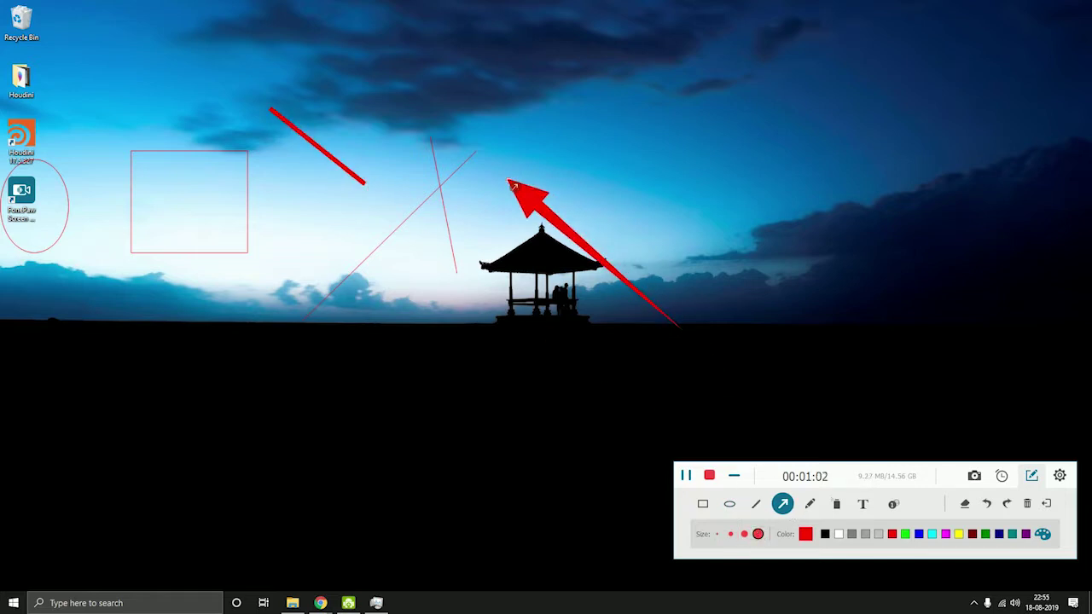
left_click_drag(100, 91, 38, 86)
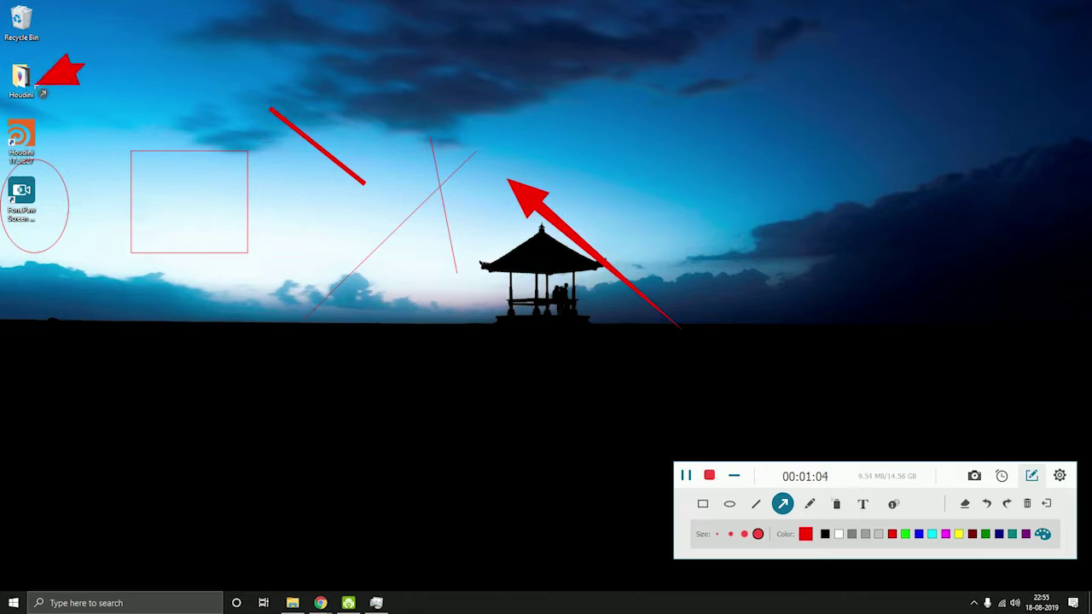
left_click_drag(147, 29, 38, 85)
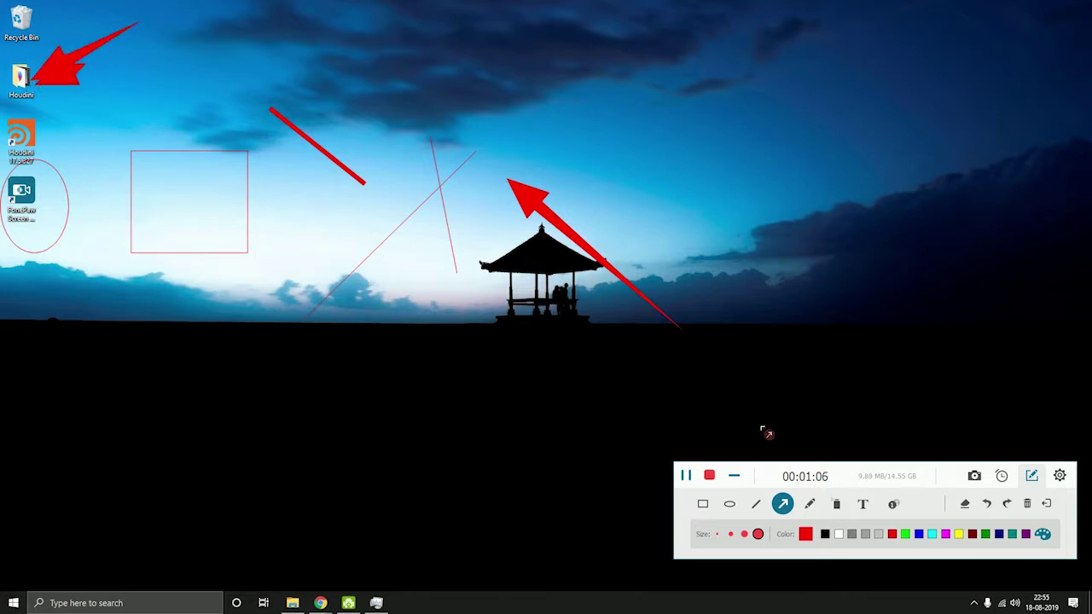
Scribble thick red freehand strokes across the sky and pavilion with the pencil, and spray red paint over the clouds.
left_click(809, 505)
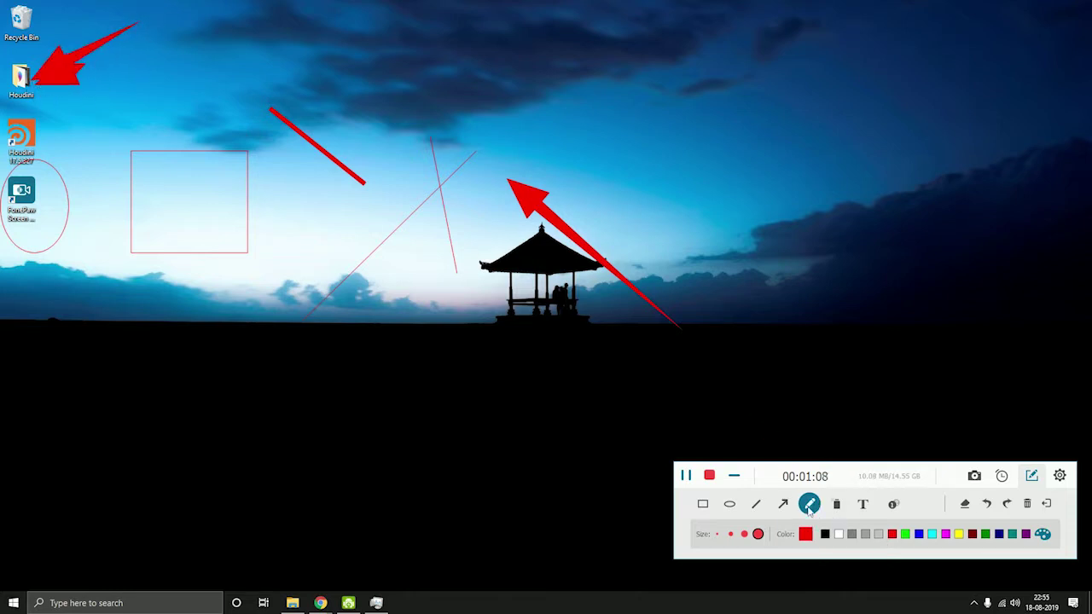
mouse_move(273, 226)
left_mouse_down()
mouse_move(551, 174)
mouse_move(434, 296)
left_mouse_up()
mouse_move(676, 181)
left_mouse_down()
mouse_move(567, 312)
mouse_move(879, 272)
left_mouse_up()
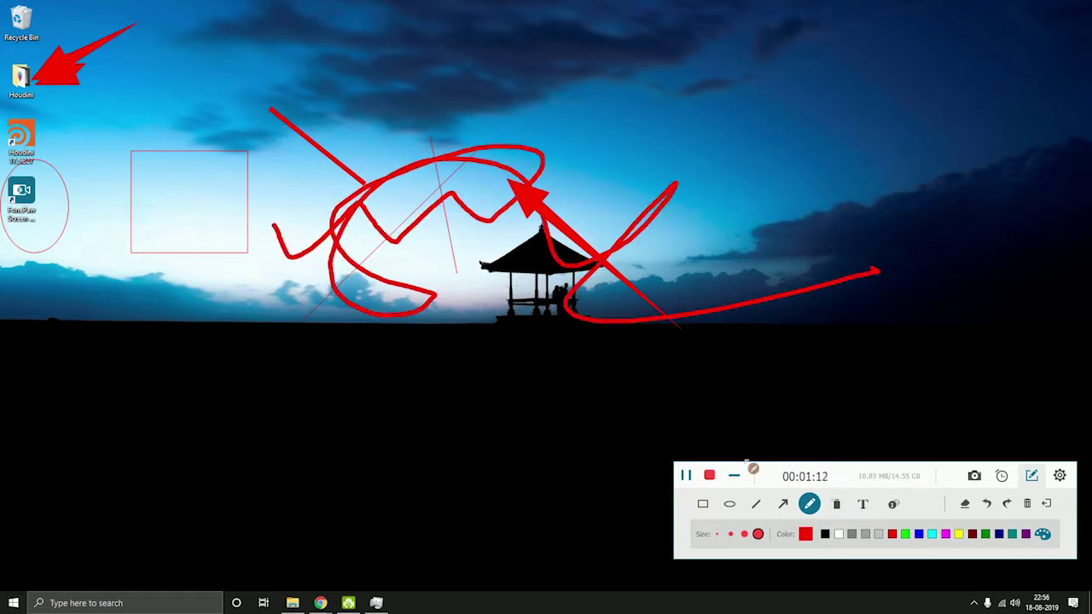
left_click(836, 504)
mouse_move(275, 117)
left_mouse_down()
mouse_move(324, 105)
mouse_move(555, 129)
mouse_move(136, 192)
left_mouse_up()
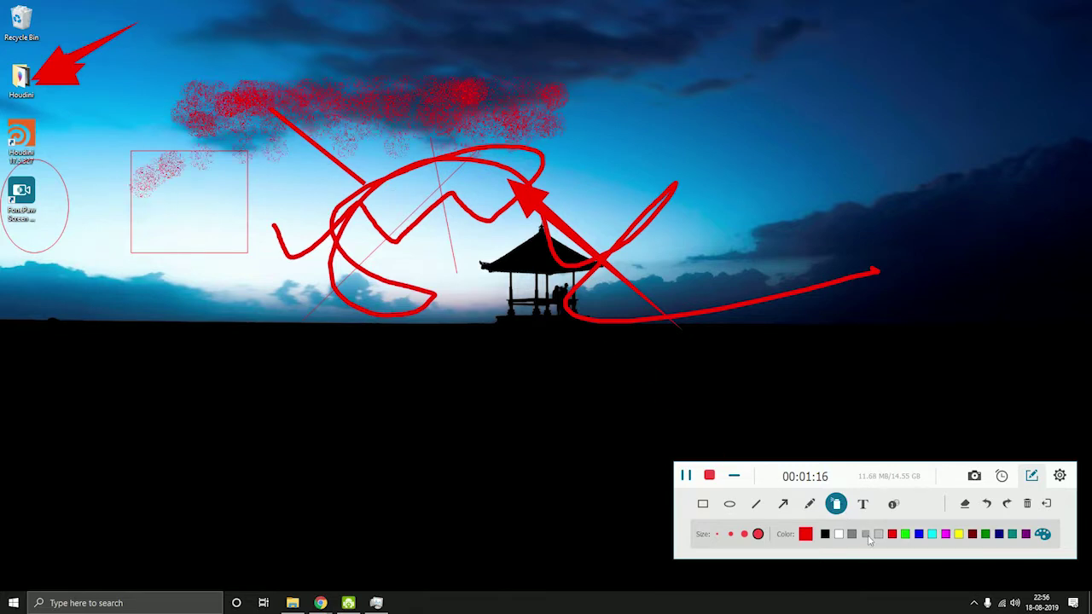
Add the green text "asfasfasg" at font size 19 in the sky beside the sprayed area.
left_click(904, 534)
left_click(863, 504)
left_click(739, 533)
left_click(739, 533)
left_click(753, 531)
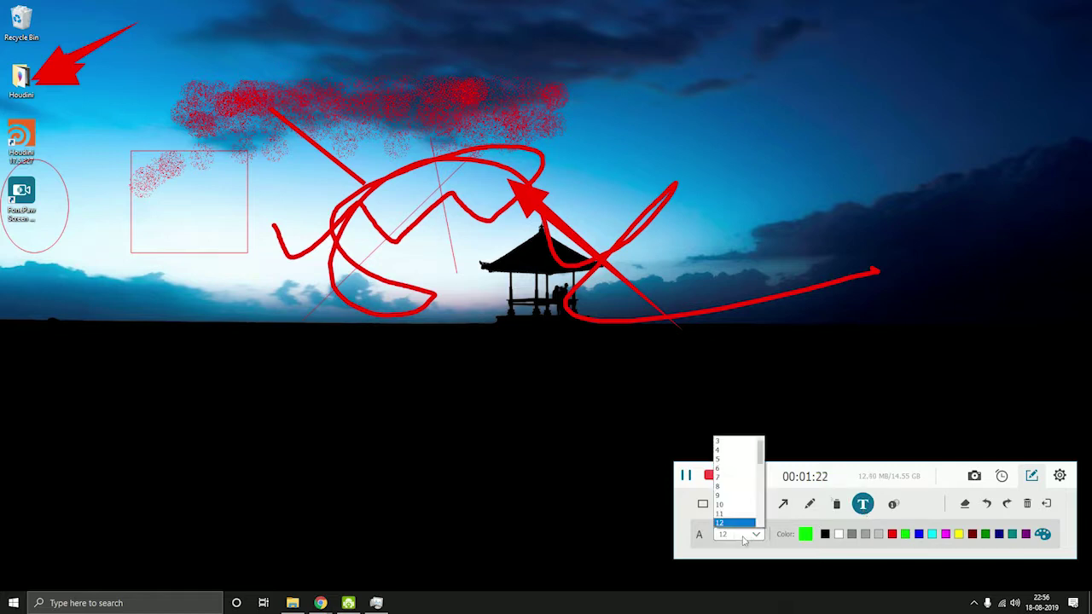
left_click(722, 454)
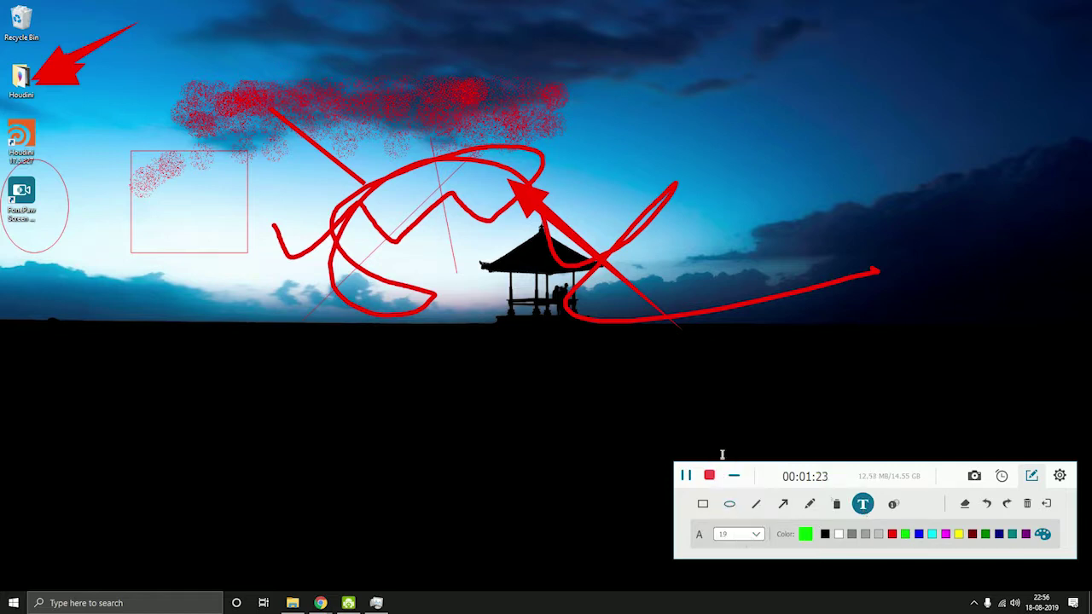
left_click(581, 134)
type("asfasfasg")
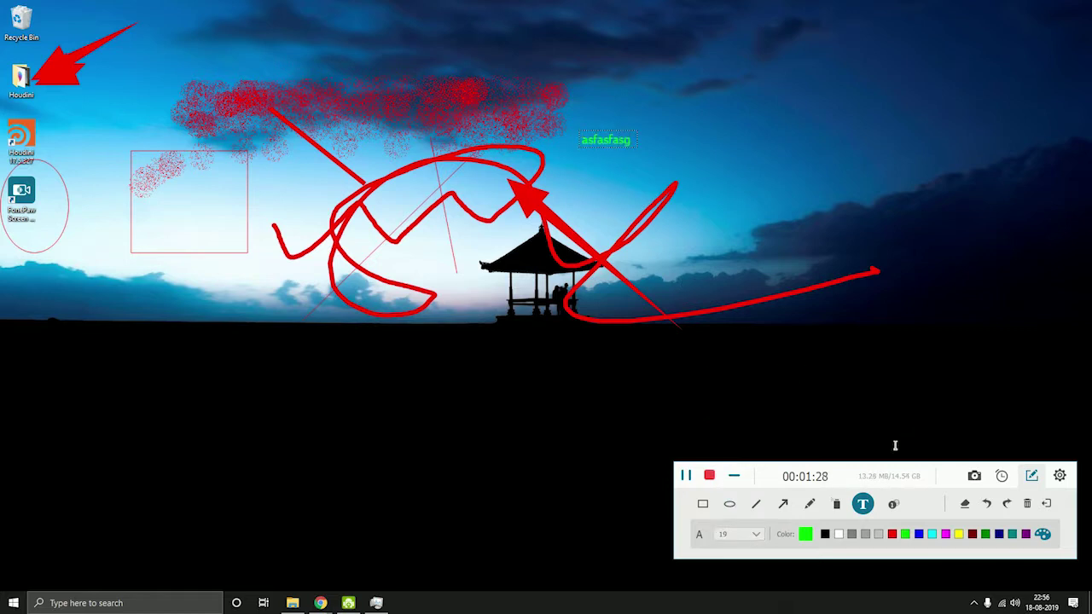
Place green numbered markers 1 to 4 beside the four desktop icons, from Recycle Bin down to FonePaw.
left_click(893, 505)
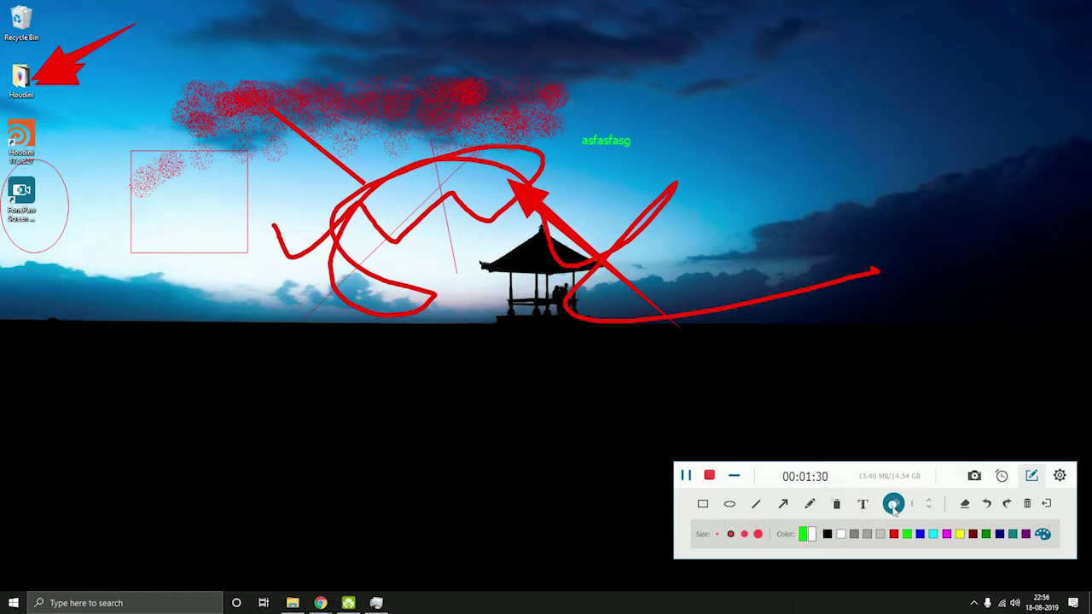
left_click(43, 22)
left_click(49, 98)
left_click(54, 137)
left_click(51, 194)
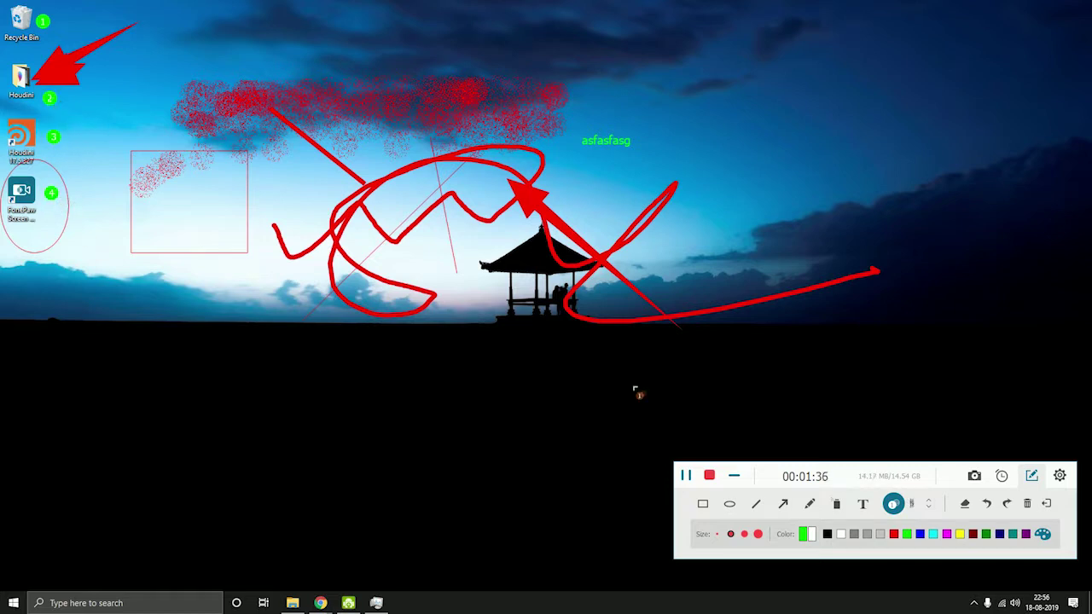
Erase marker 1 with the largest eraser, and erase the Houdini arrow, the other markers and the FonePaw ellipse with rectangular erase areas.
left_click(964, 503)
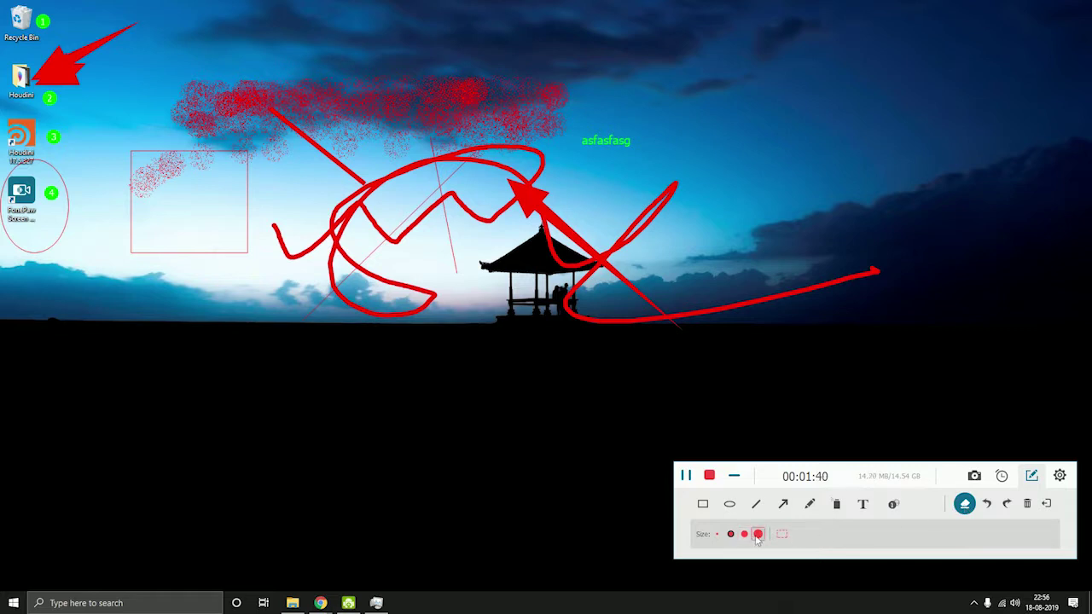
left_click_drag(53, 26, 42, 24)
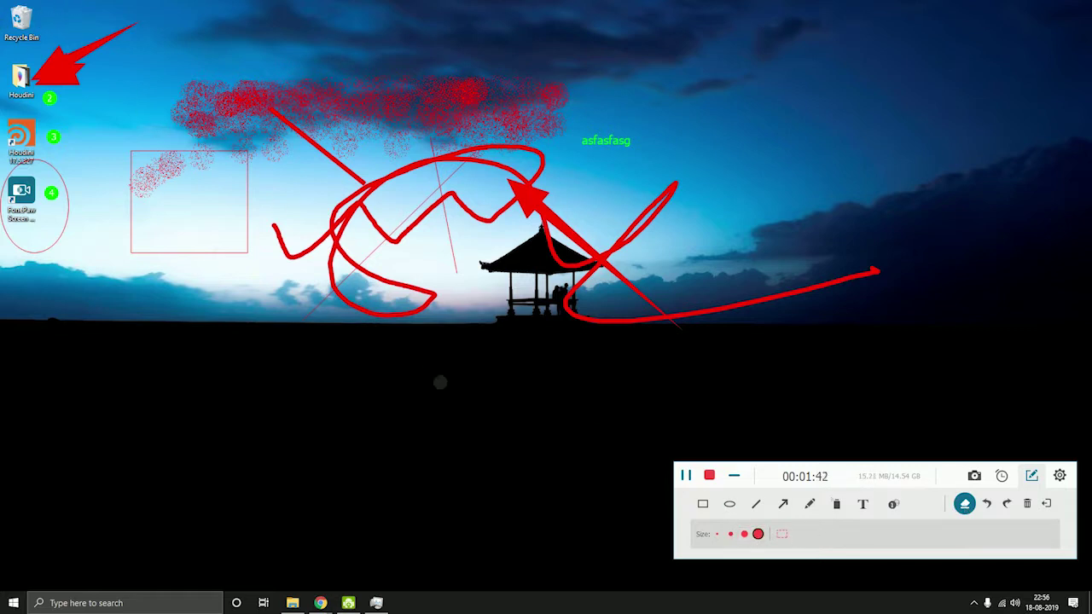
left_click(781, 534)
left_click_drag(135, 12, 30, 106)
left_click_drag(150, 120, 2, 279)
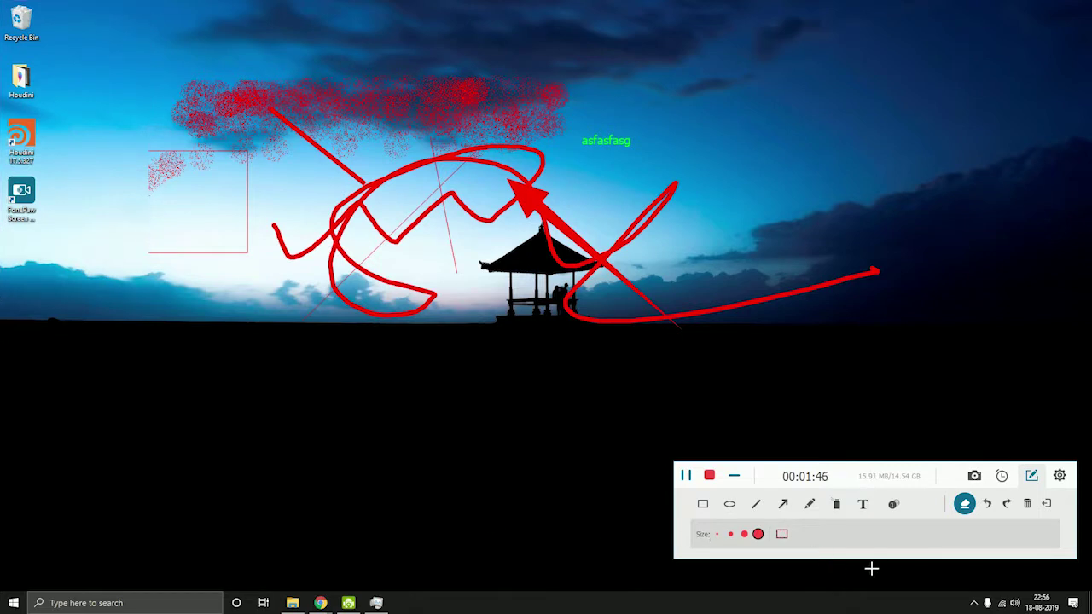
Undo and redo the erasures, and clear all remaining annotations from the screen.
left_click(989, 504)
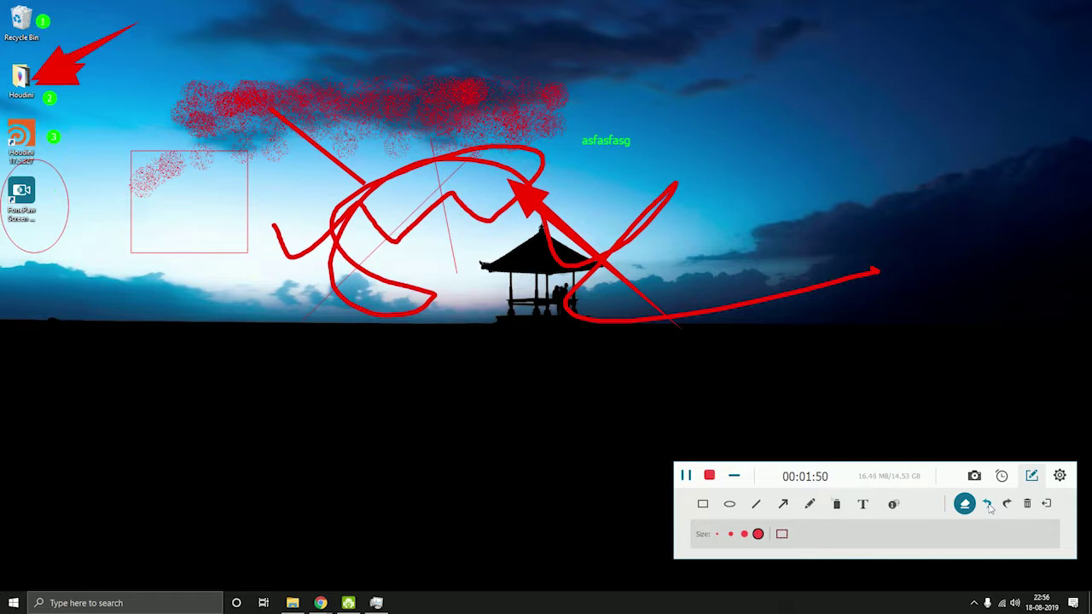
left_click(1005, 504)
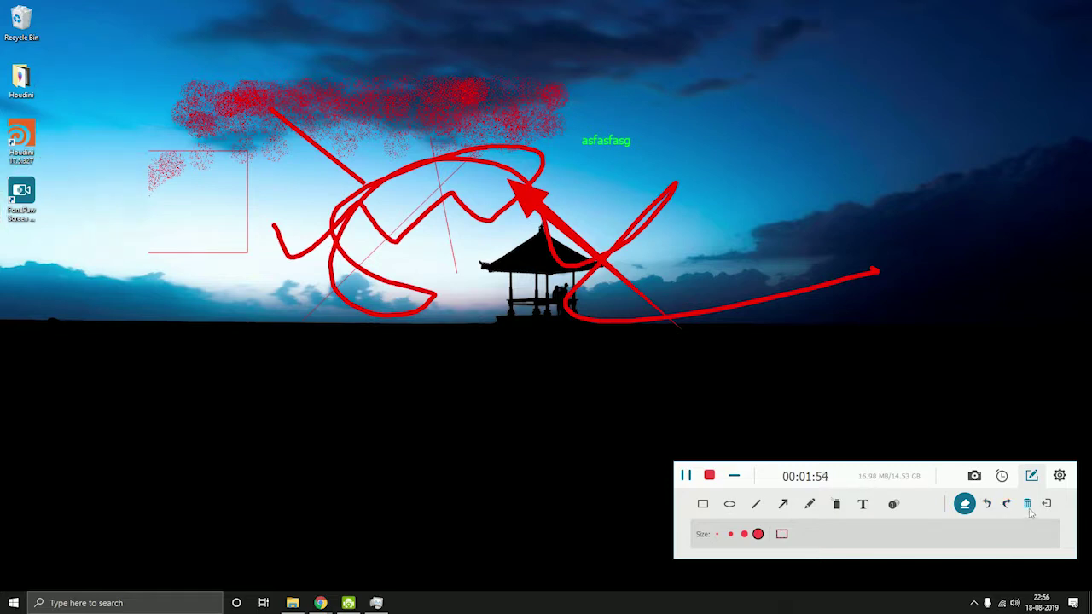
left_click(1028, 505)
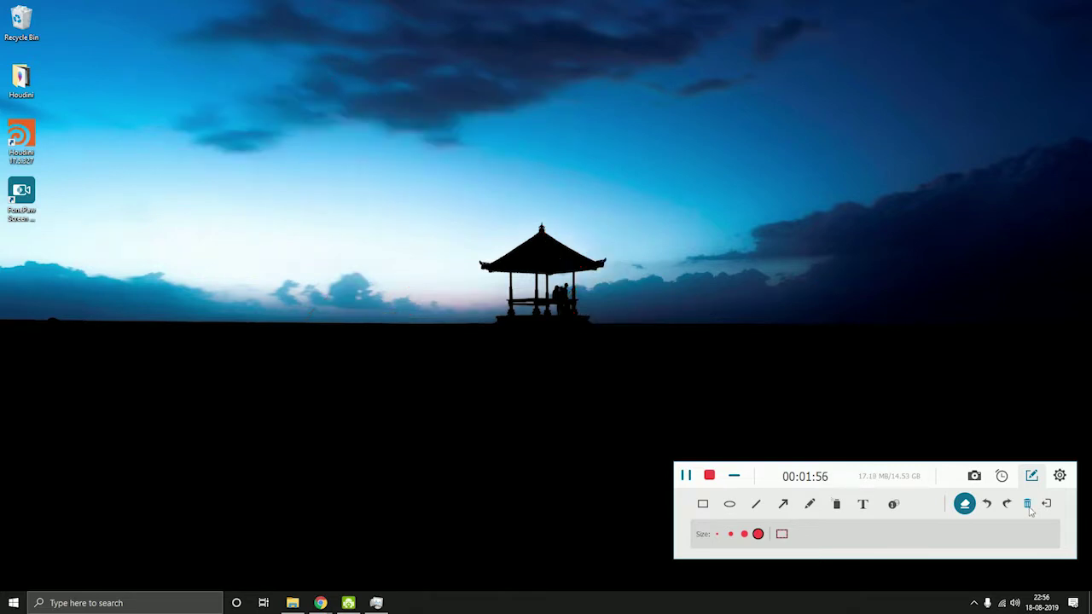
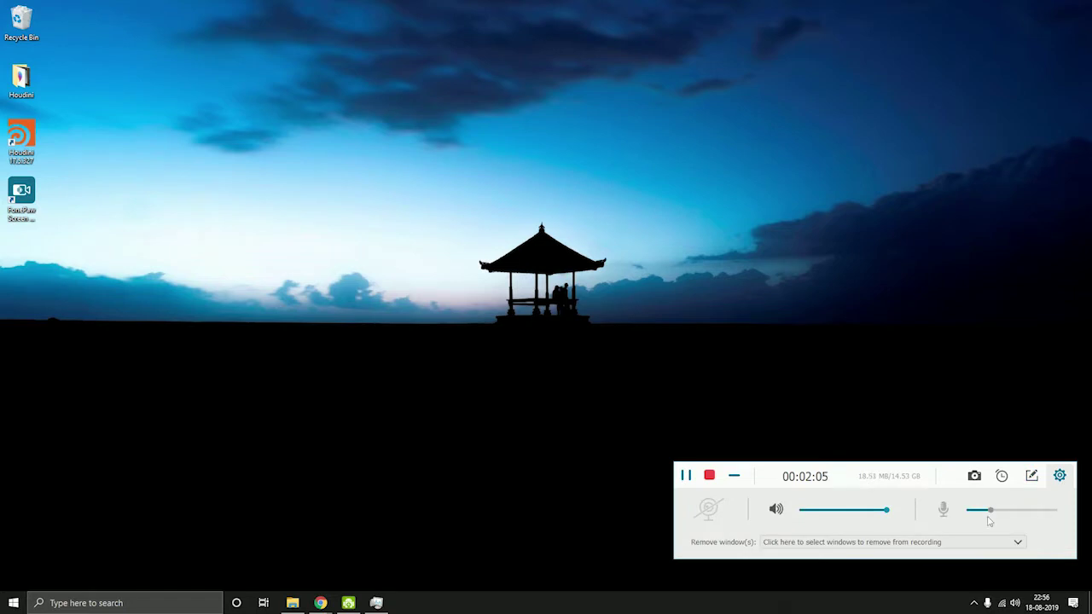
Examine the in-recording sound and microphone settings and the list of windows that can be removed from the recording.
left_click_drag(887, 512, 921, 515)
left_click_drag(1007, 517, 1020, 519)
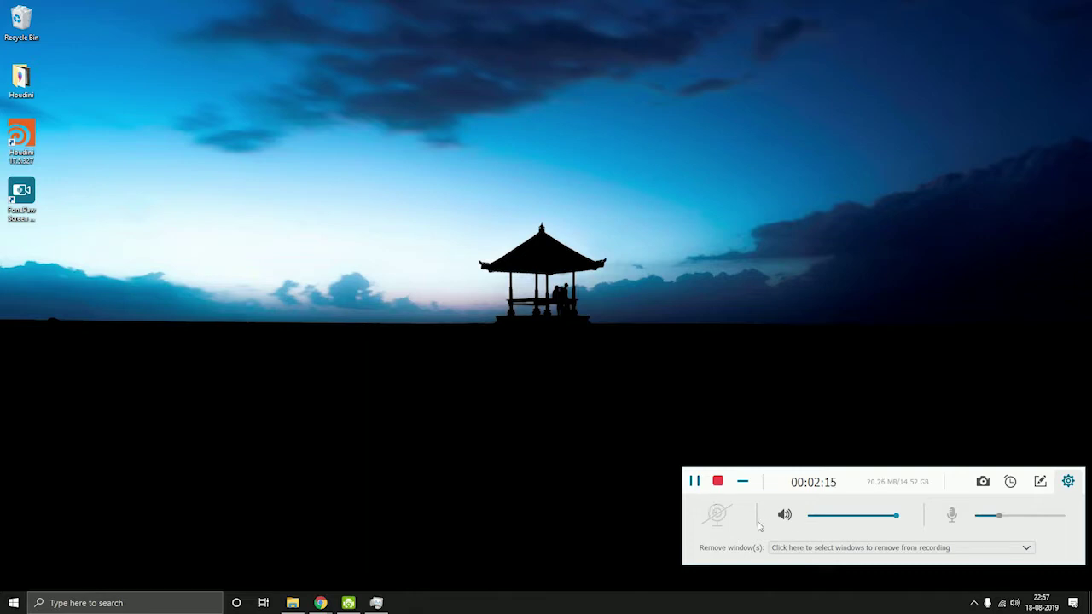
left_click(897, 552)
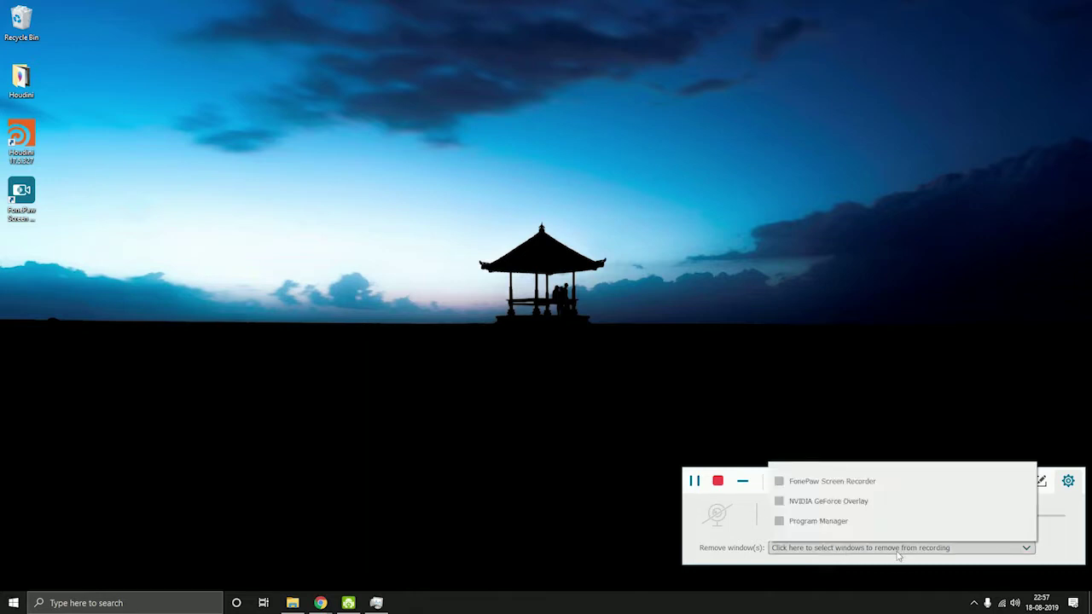
left_click(897, 552)
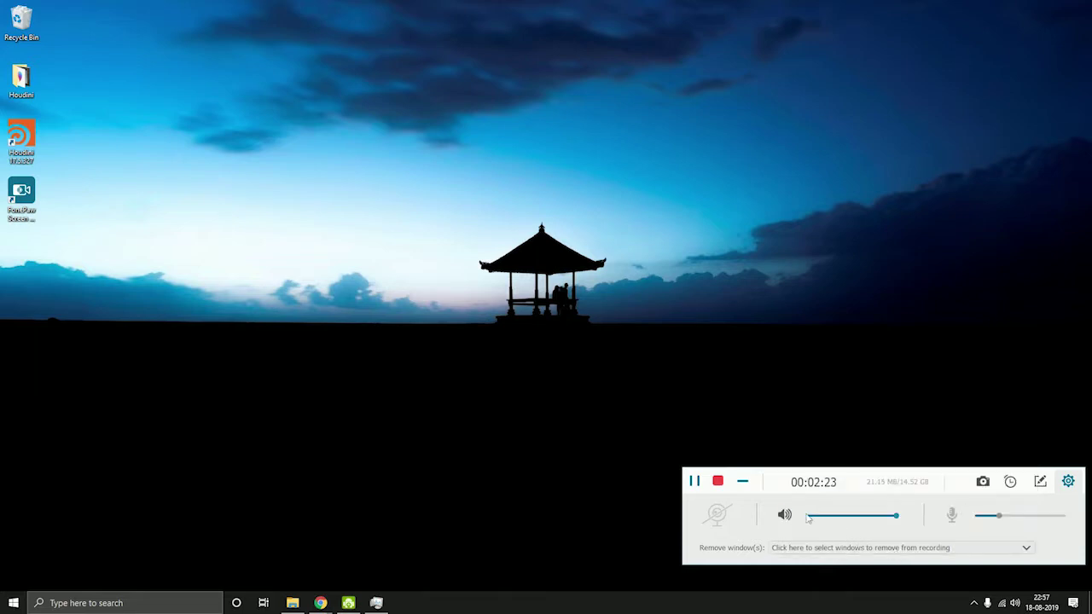
Stop the recording and play its preview, skipping ahead through the timeline to about 00:01:57 before pausing.
left_click(718, 482)
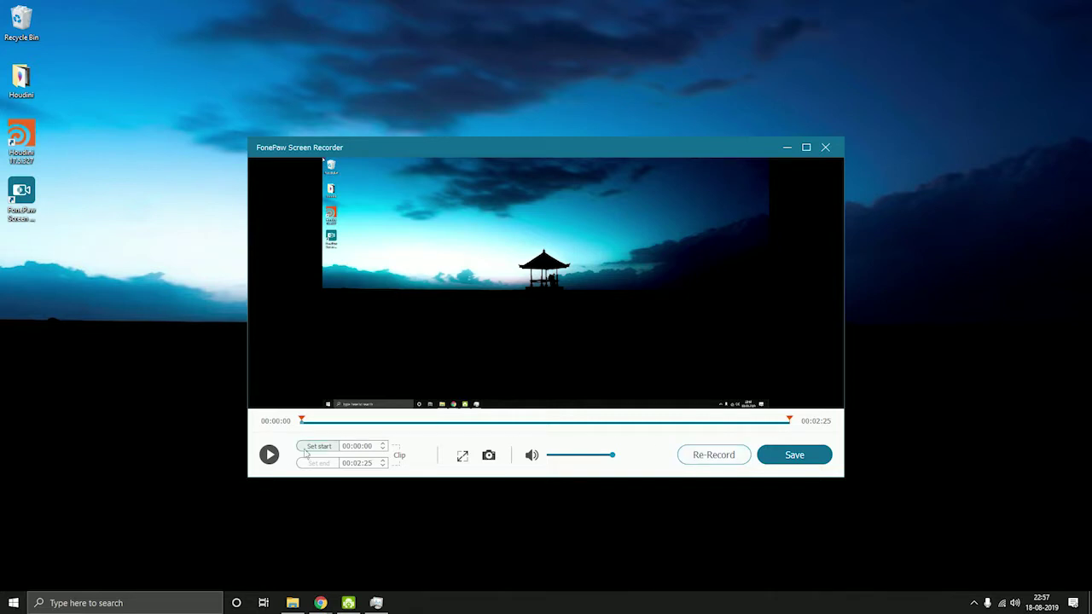
left_click(269, 454)
left_click(338, 421)
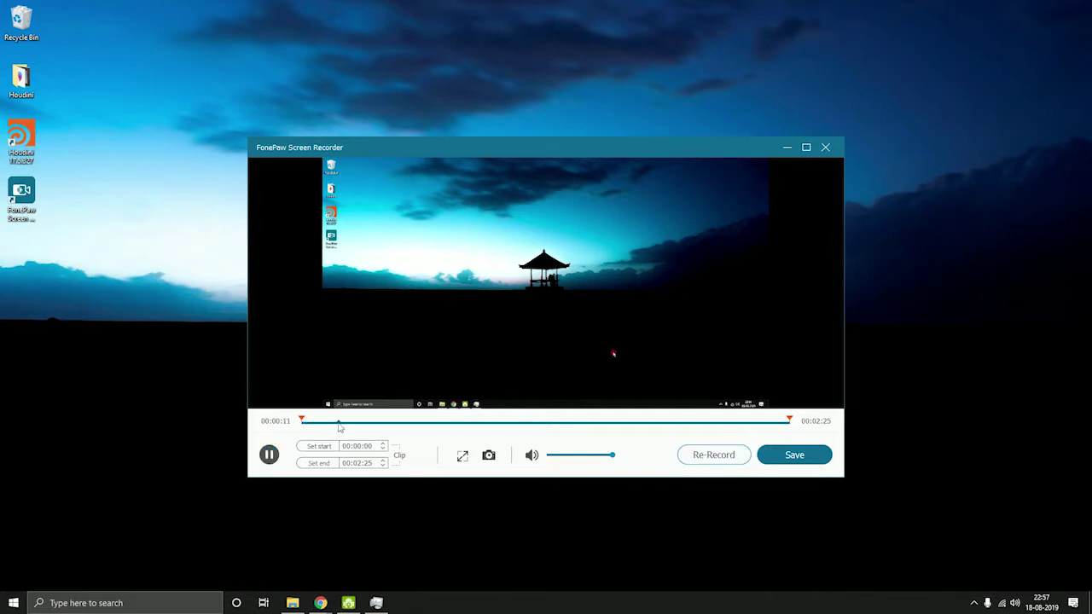
left_click(320, 424)
left_click(375, 424)
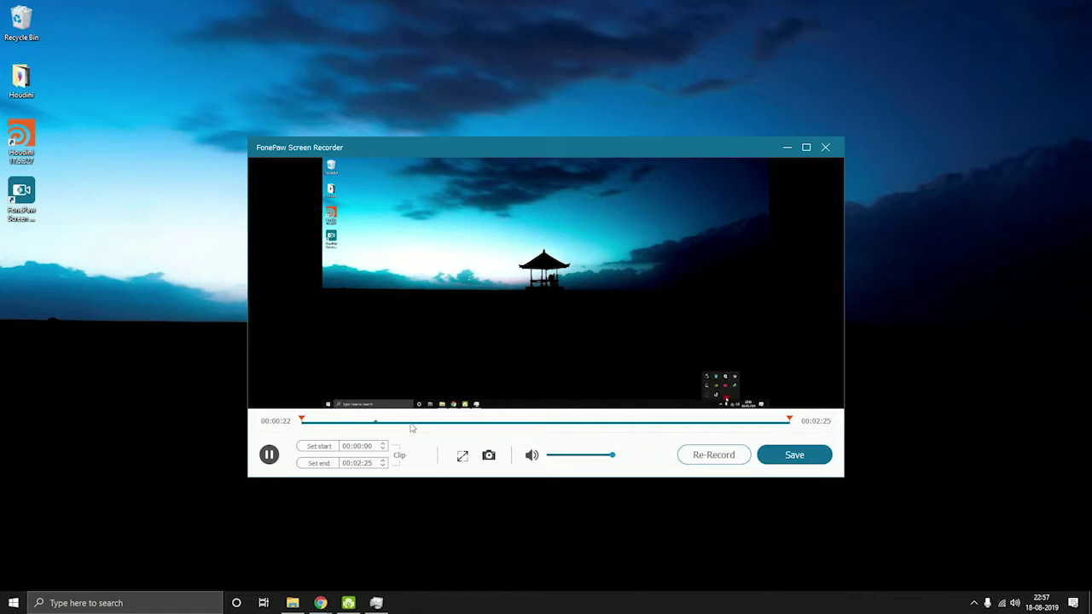
left_click(444, 430)
left_click(500, 430)
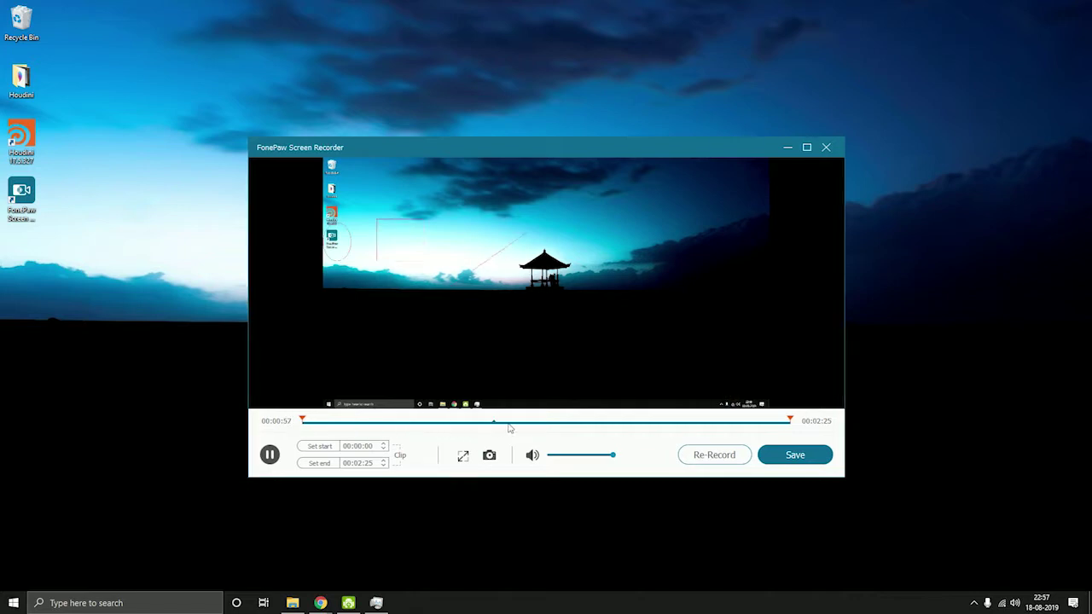
left_click(560, 421)
left_click(665, 423)
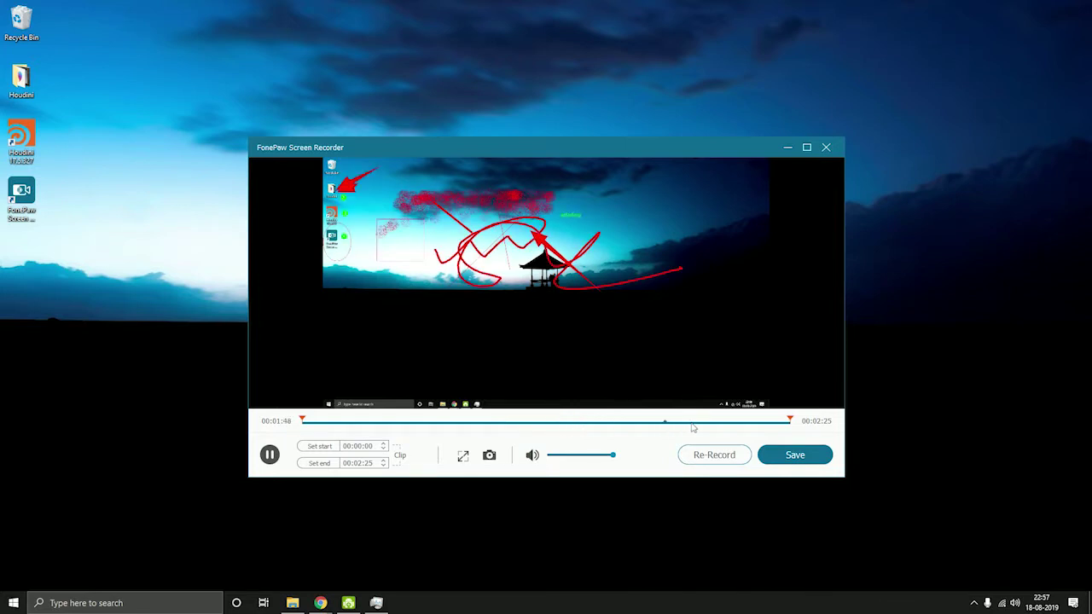
left_click(692, 423)
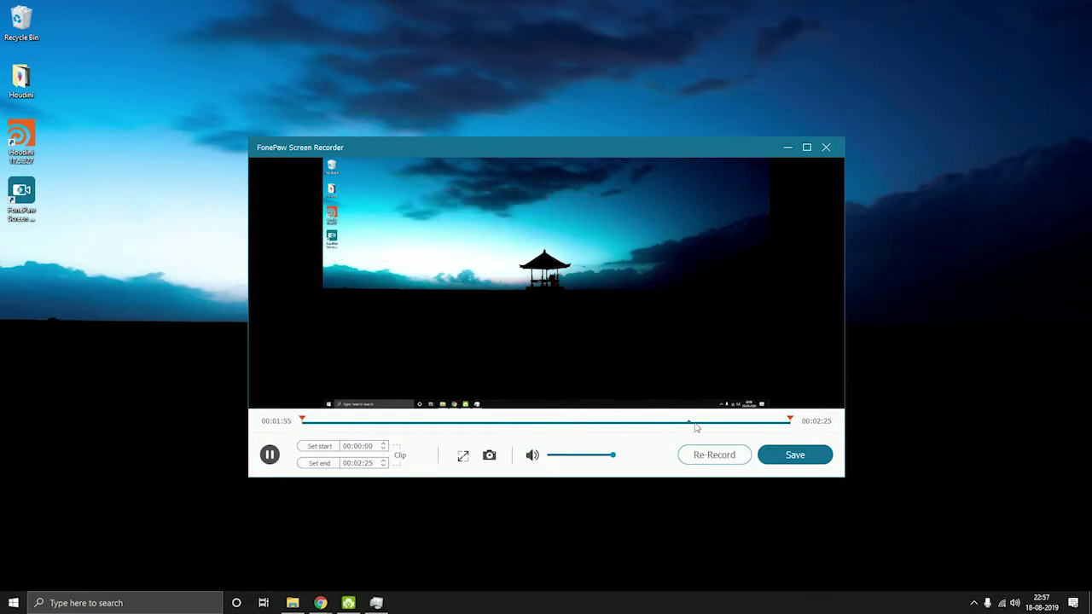
left_click(269, 455)
Try to clip the beginning of the recording, and view the preview in full screen before returning to the windowed size.
left_click_drag(304, 421, 338, 426)
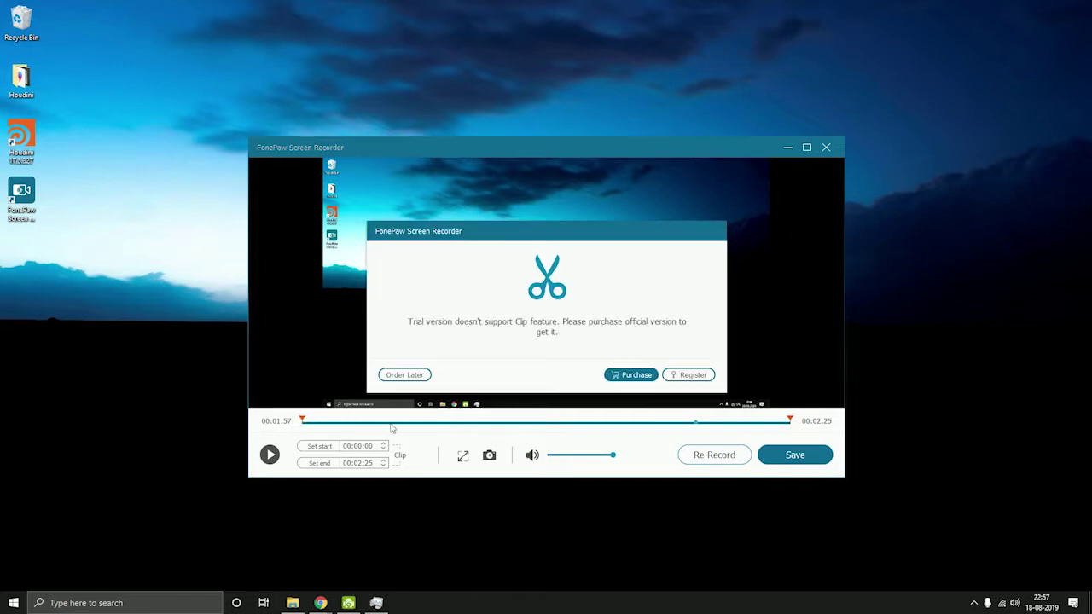
left_click(416, 375)
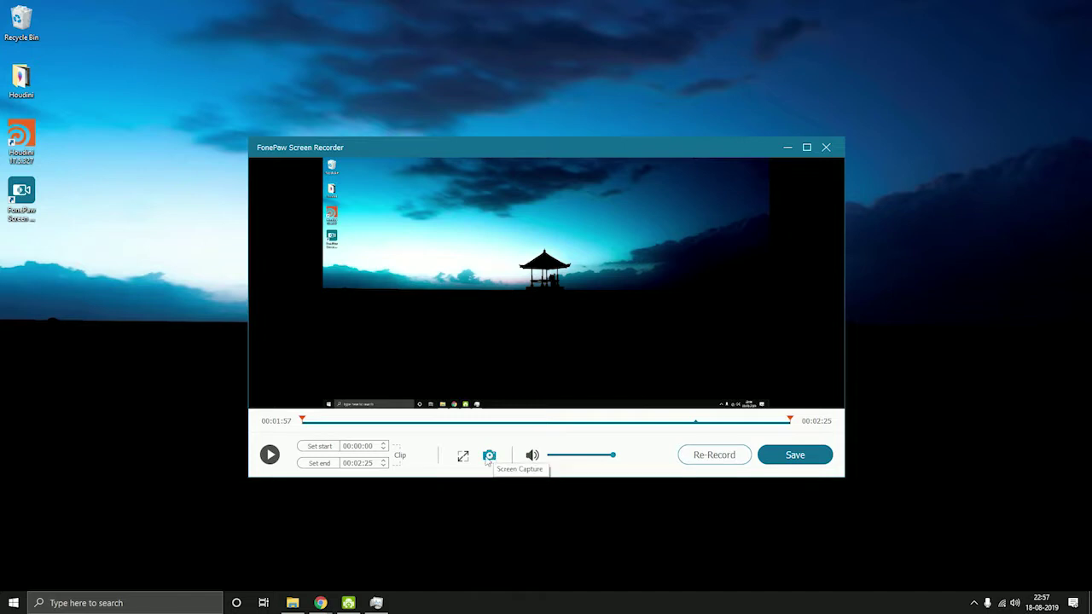
left_click(460, 459)
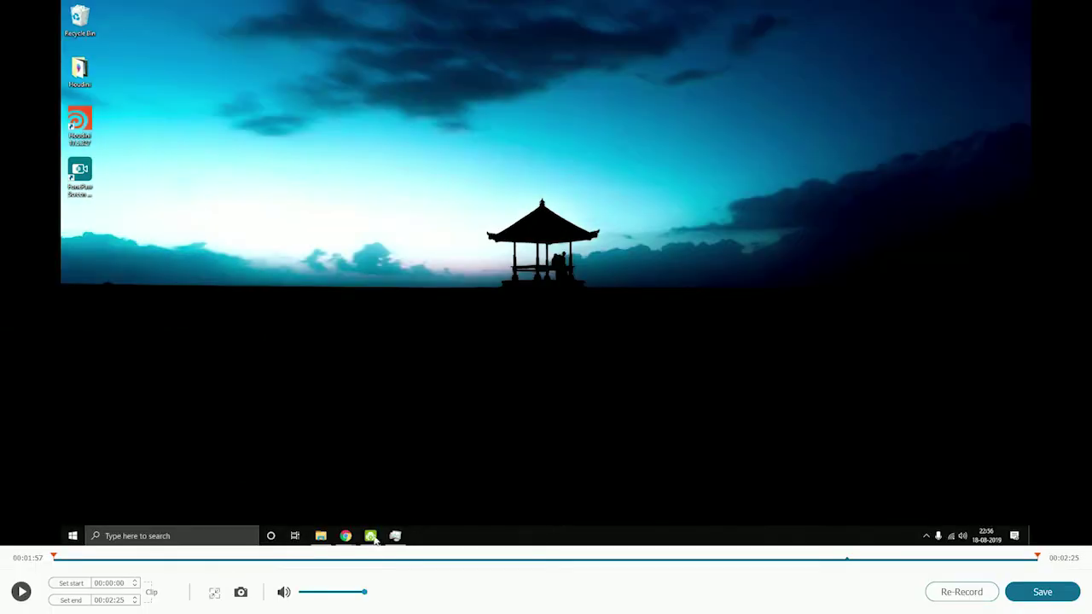
left_click(214, 597)
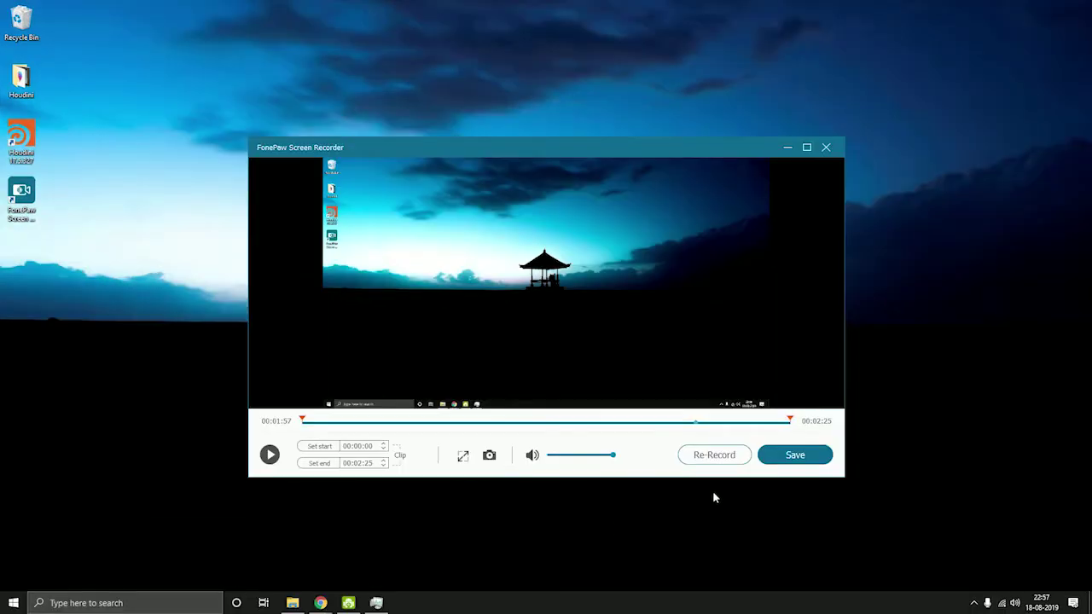
Save the recording to H:\Fonepaw\Recorded Videos, continuing with the trial version.
left_click(792, 456)
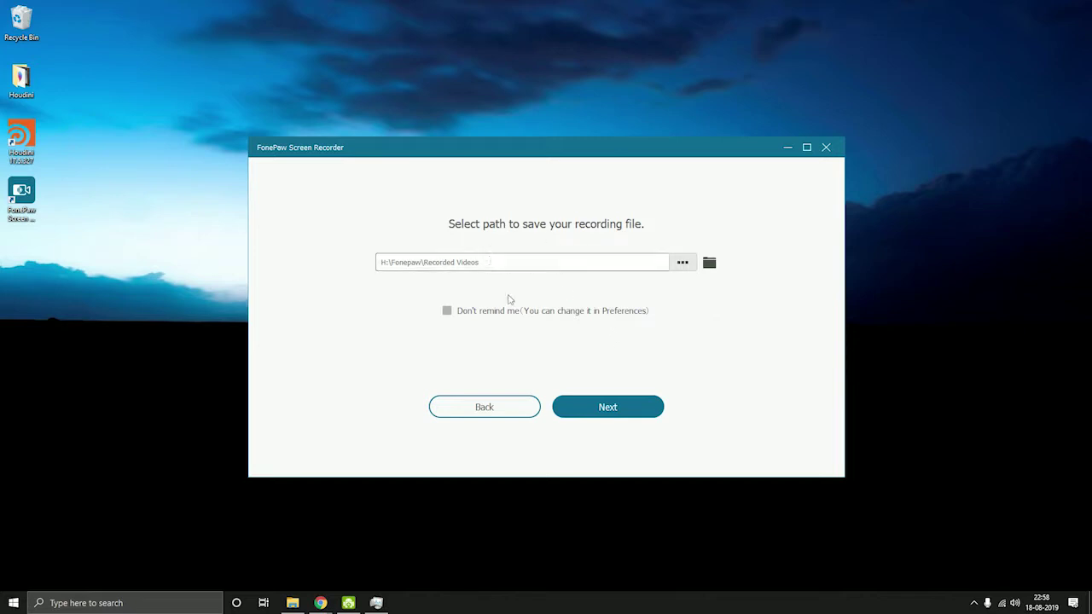
left_click(625, 413)
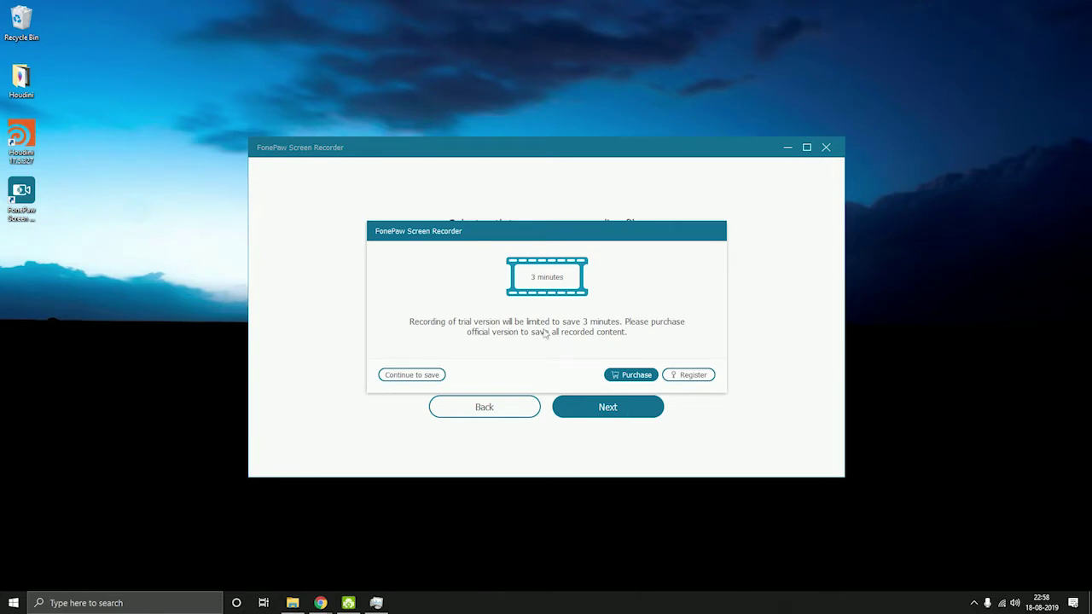
left_click(409, 376)
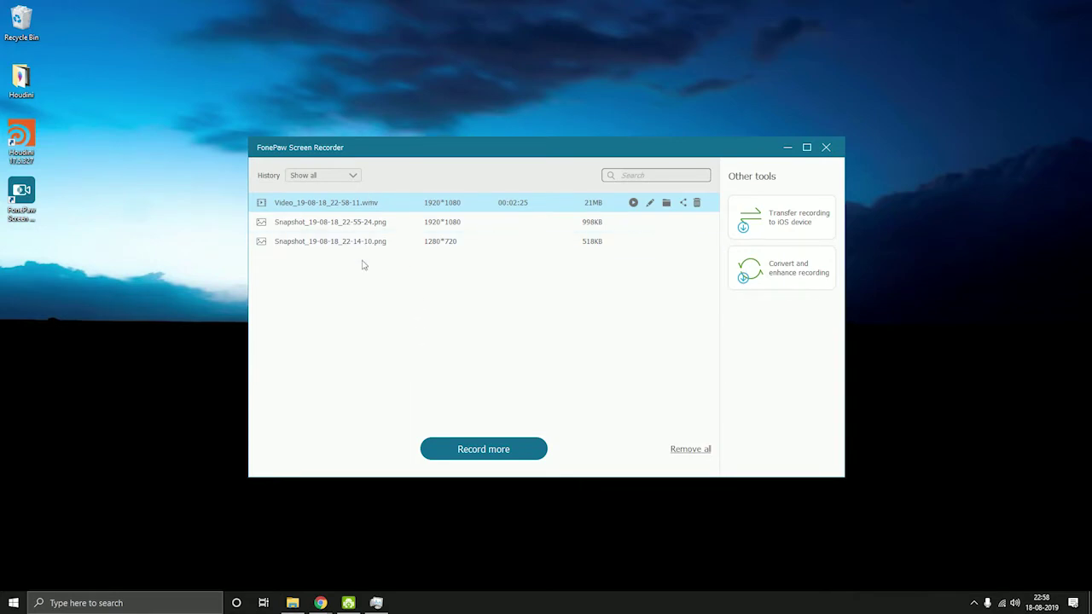
Open the saved video's folder, play Video_19-08-18_22-58-11 in VLC, and close the player and the folder.
left_click(666, 204)
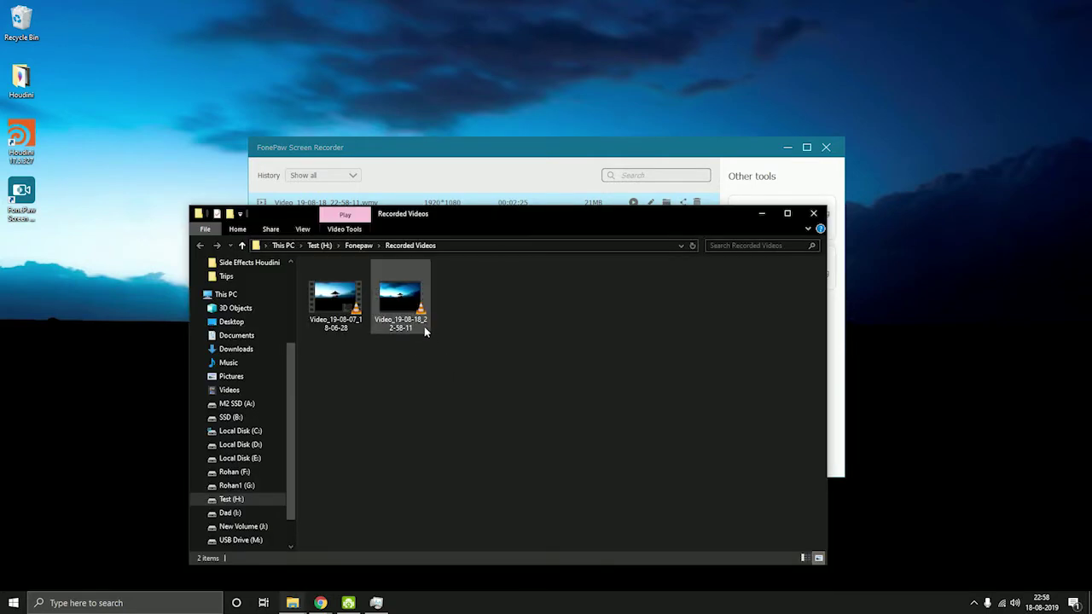
left_click(415, 310)
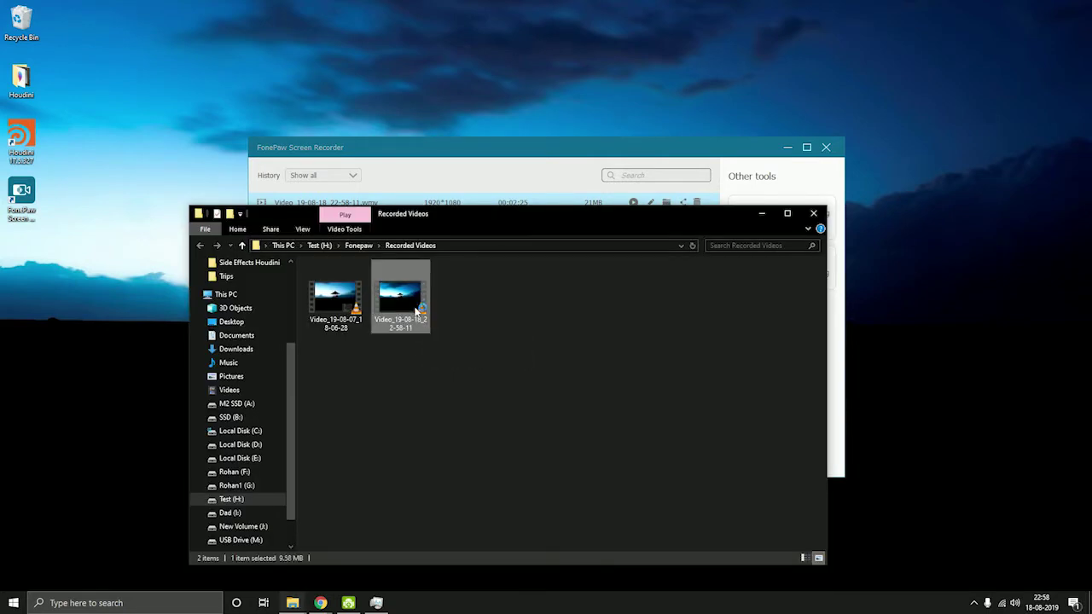
double_click(415, 310)
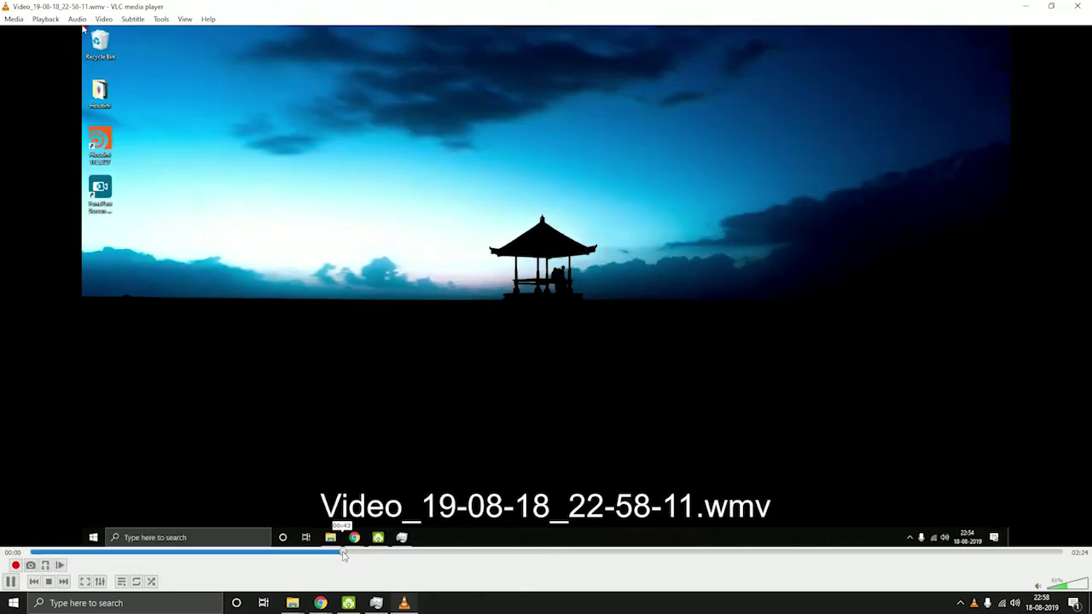
left_click(1077, 7)
left_click(772, 212)
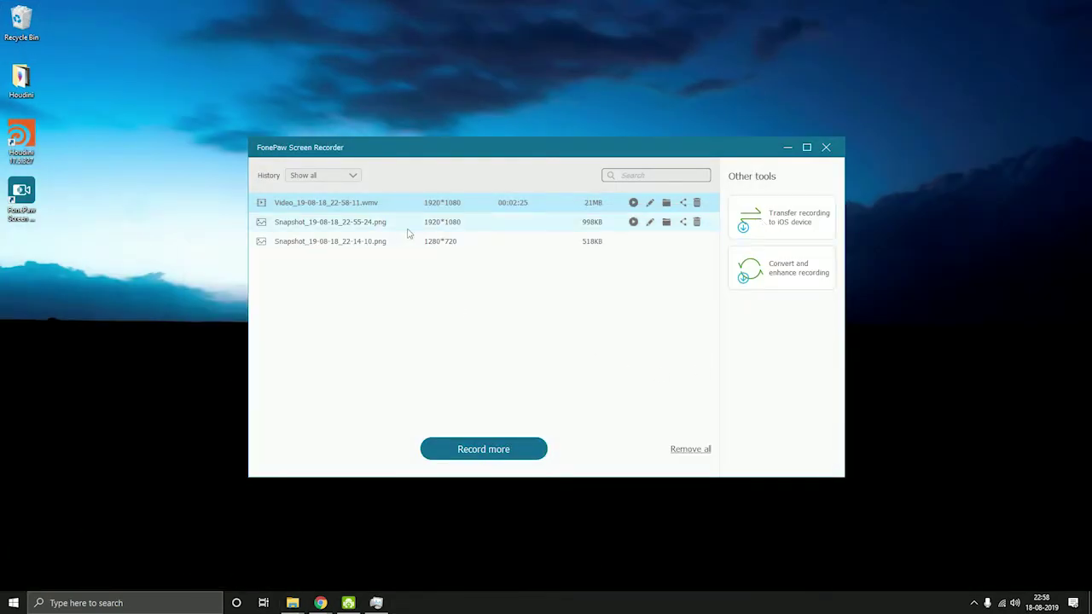
Open the folder of Snapshot_19-08-18_22-14-10.png, view the image in Photos, and close the viewer and the folder.
left_click(673, 244)
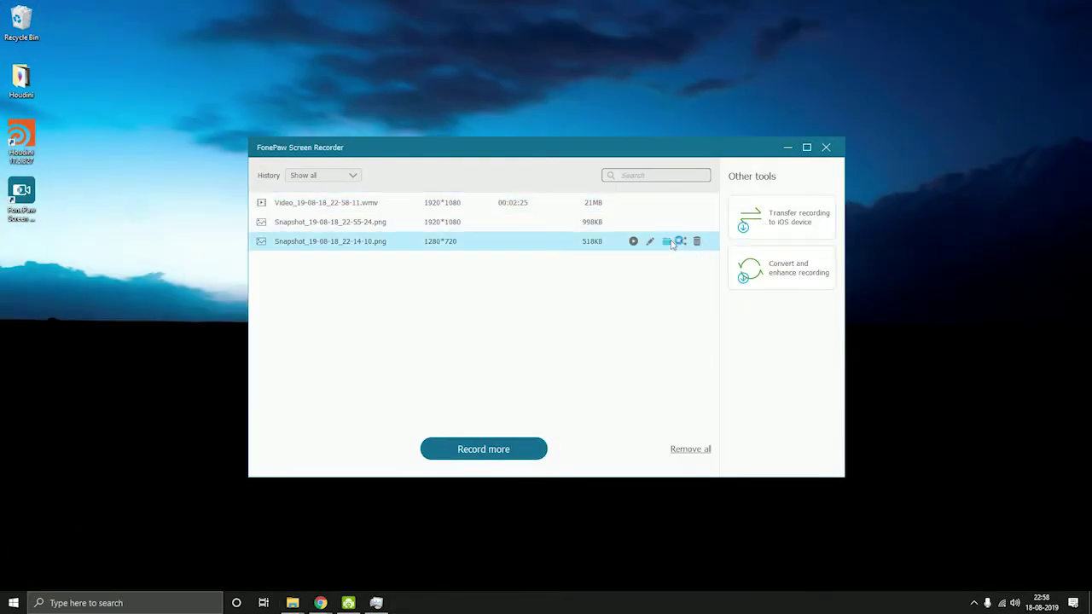
left_click(673, 244)
double_click(367, 324)
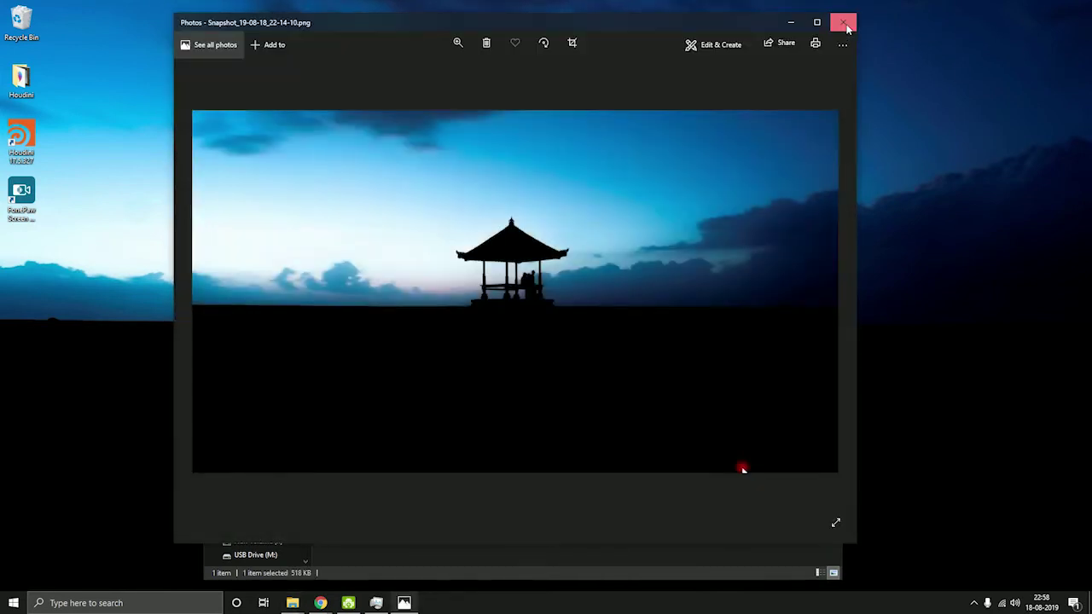
left_click(841, 23)
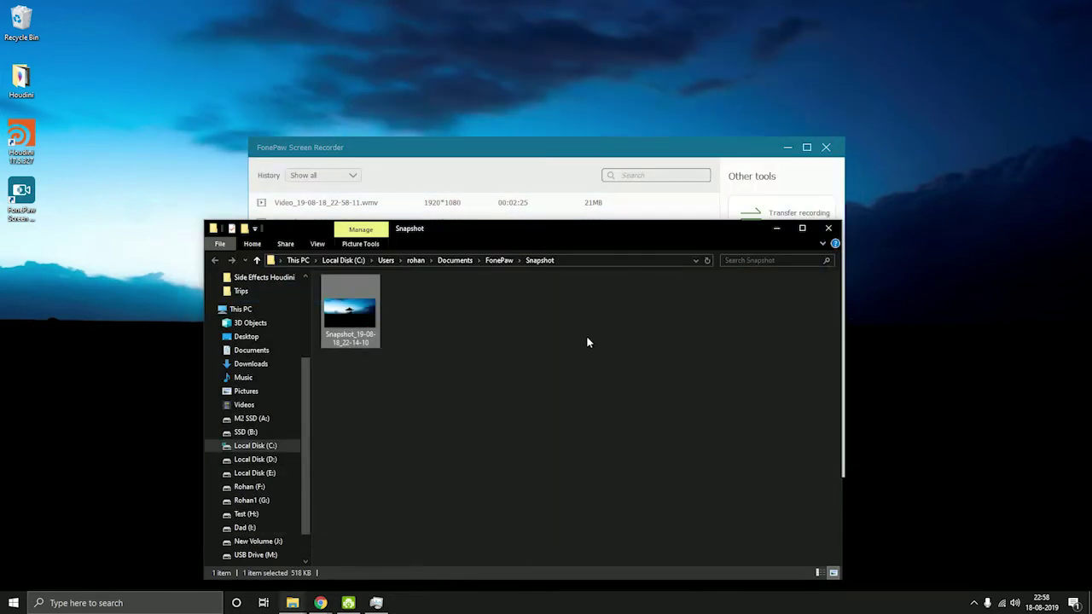
left_click(827, 228)
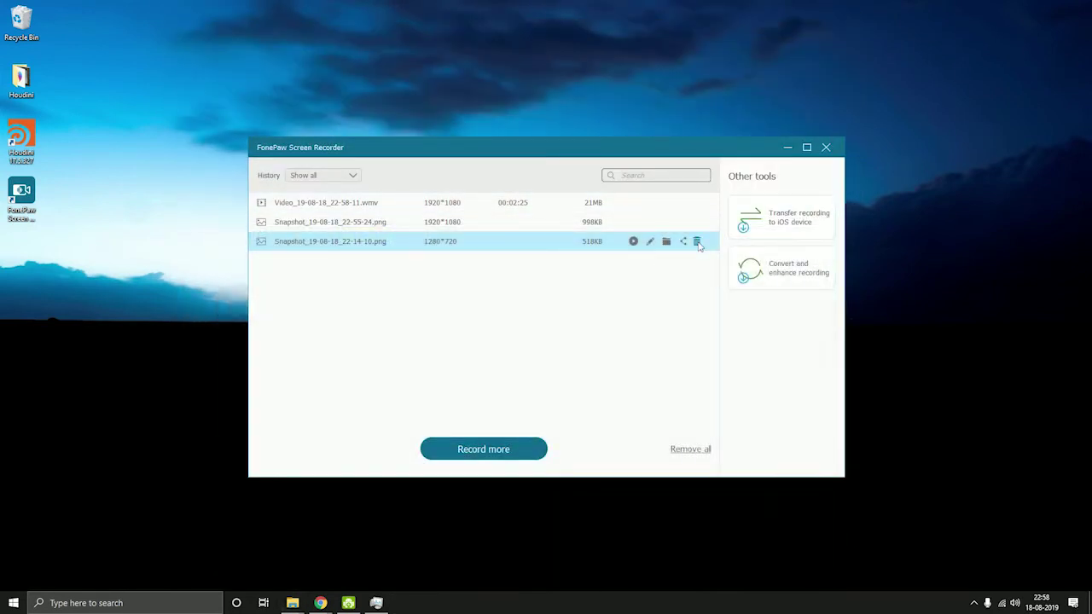
Delete Snapshot_19-08-18_22-14-10.png from the history along with its local file, and close and reopen the recording history.
left_click(697, 242)
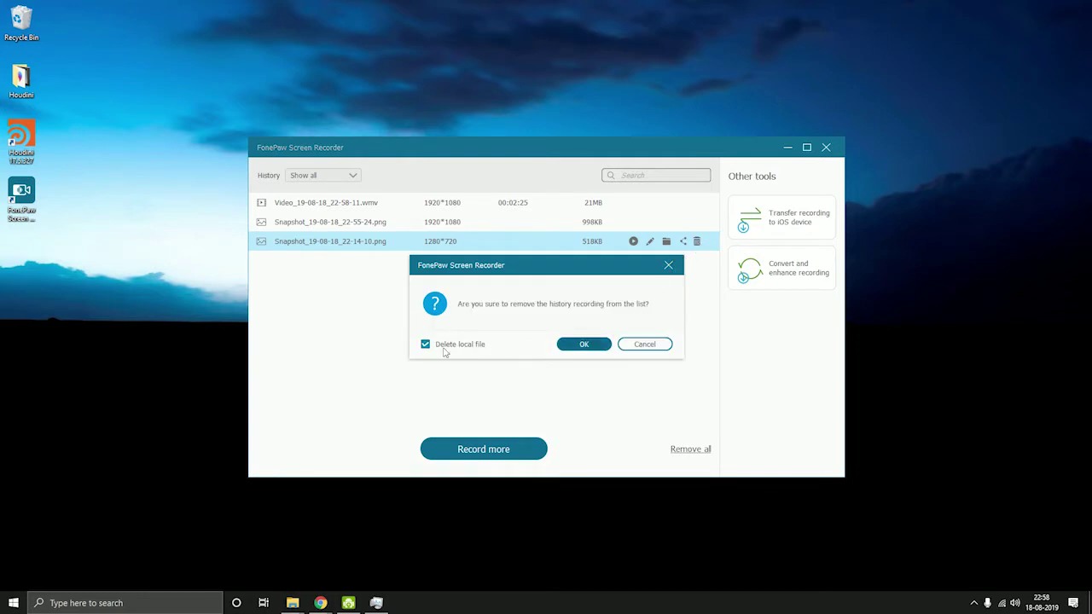
left_click(584, 344)
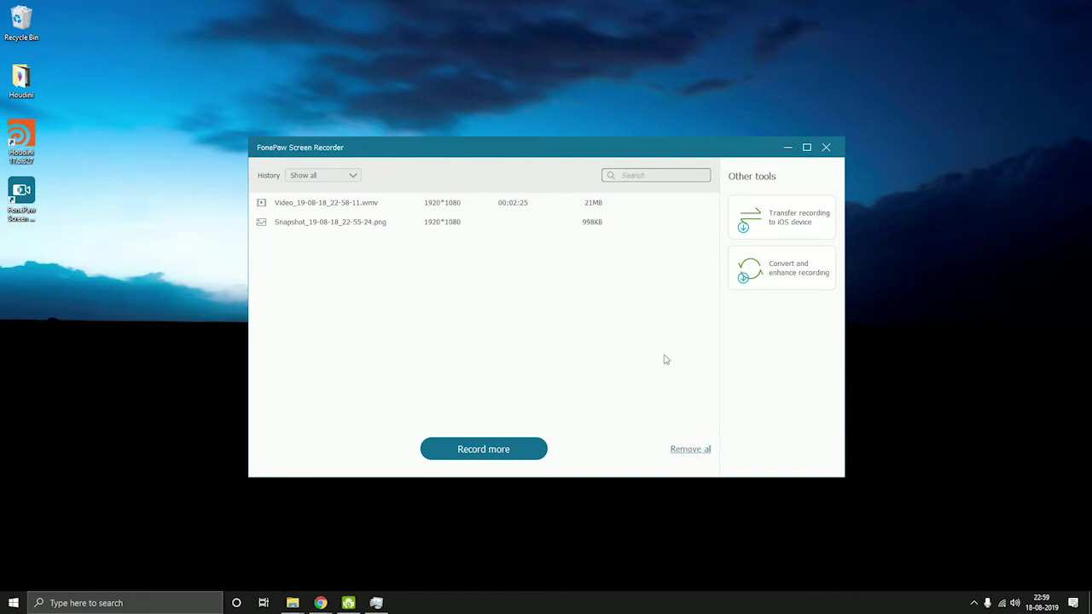
left_click(824, 149)
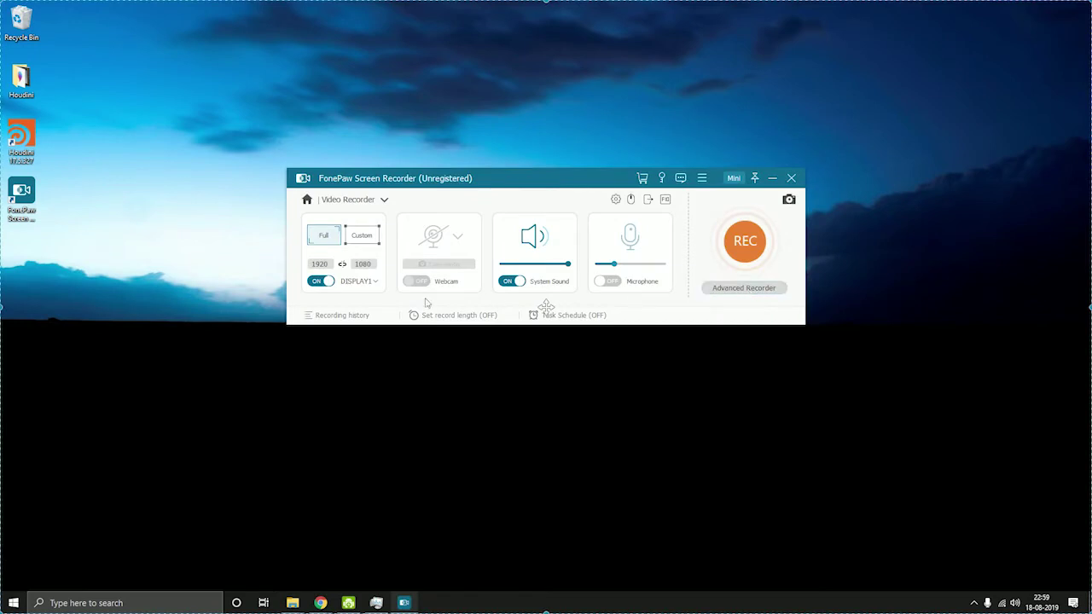
left_click(315, 316)
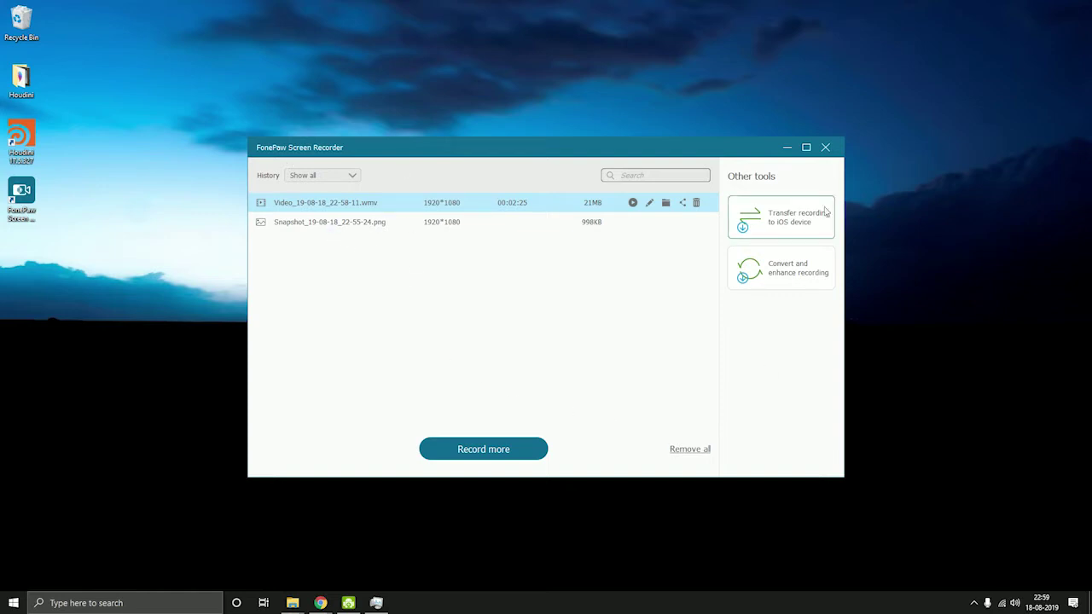
Close the recording history and add a new scheduled task named test.
left_click(825, 148)
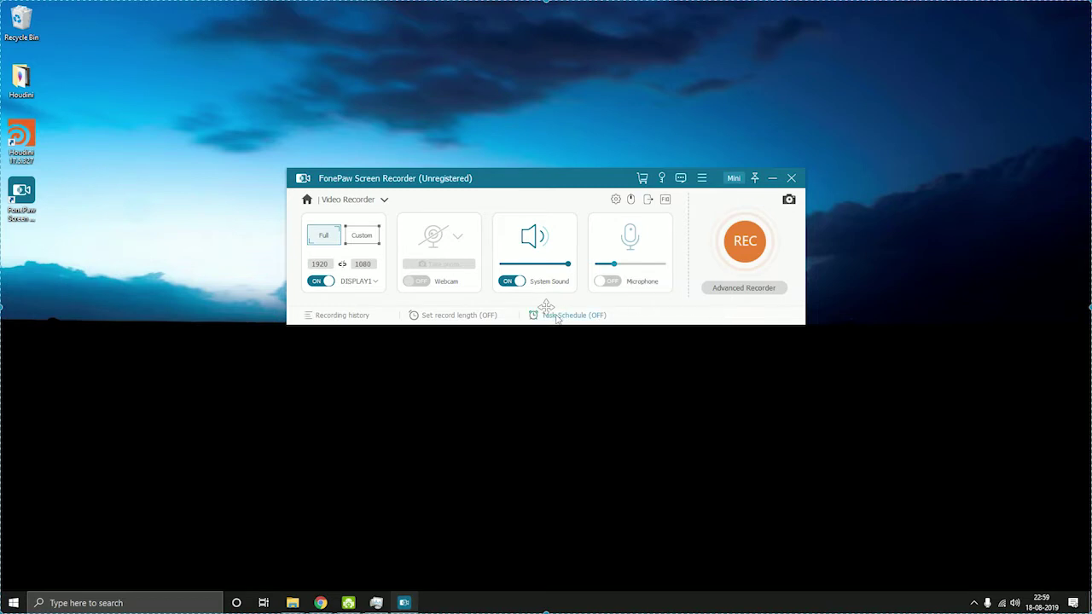
left_click(556, 316)
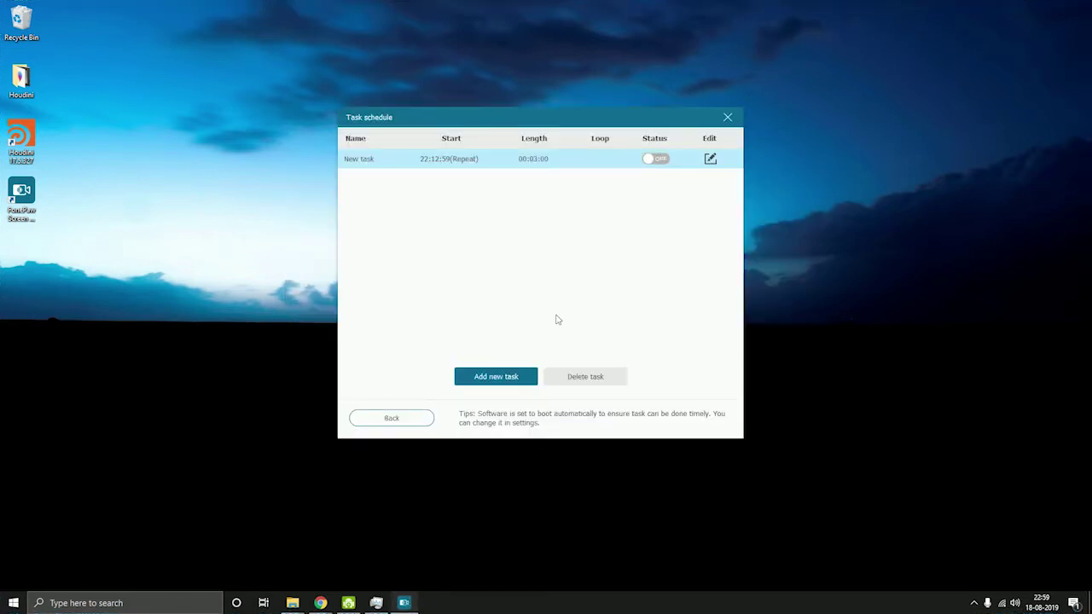
left_click(496, 378)
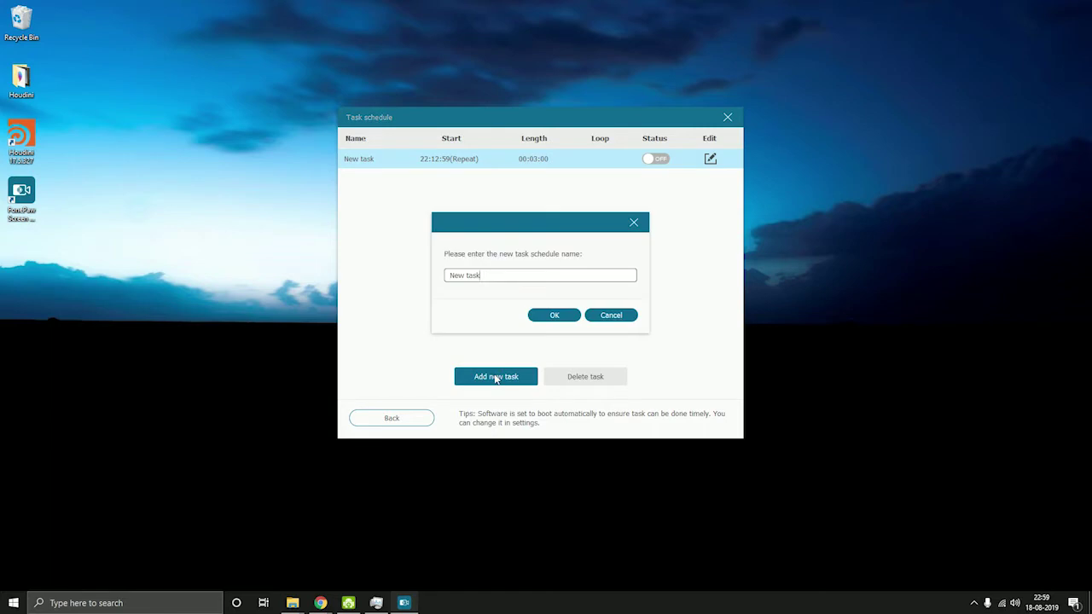
key("ctrl+a")
type("test")
left_click(552, 314)
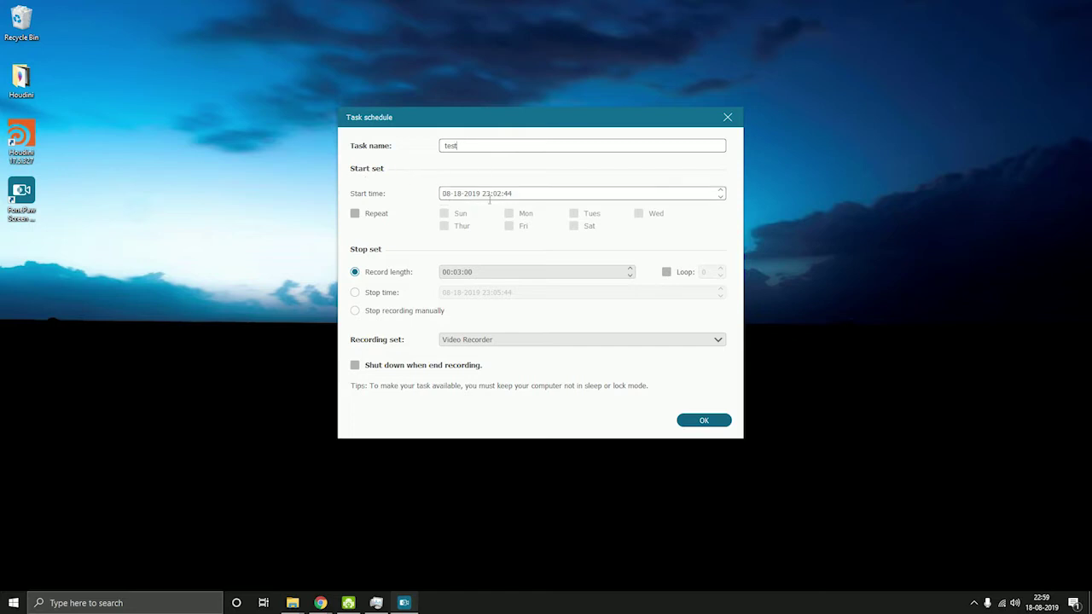
Set the test task's start month to 09 and make the task repeat on every day of the week.
left_click(446, 194)
type("9")
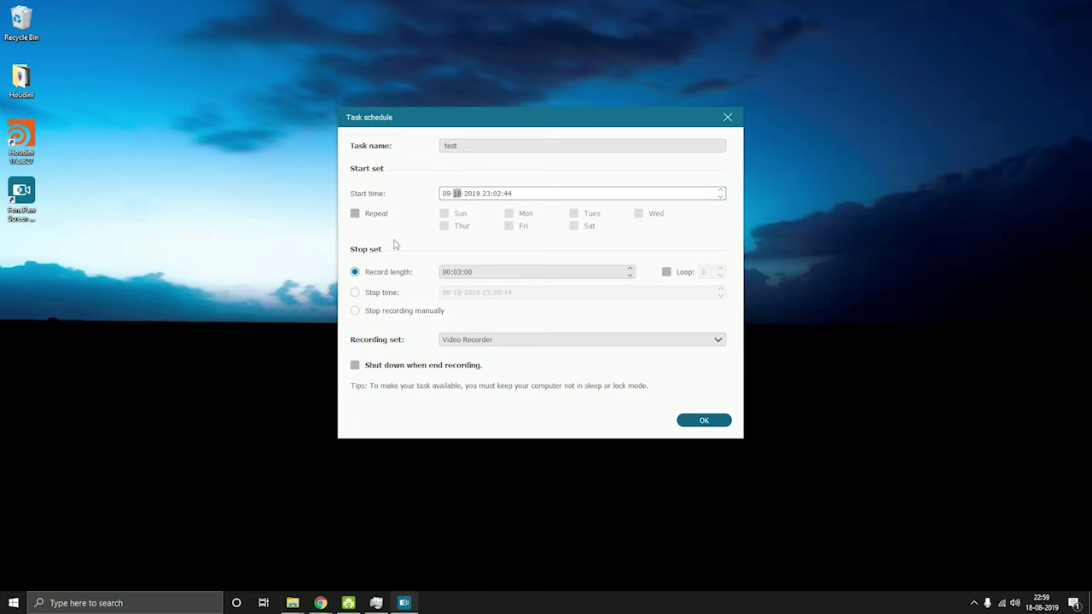
left_click(355, 214)
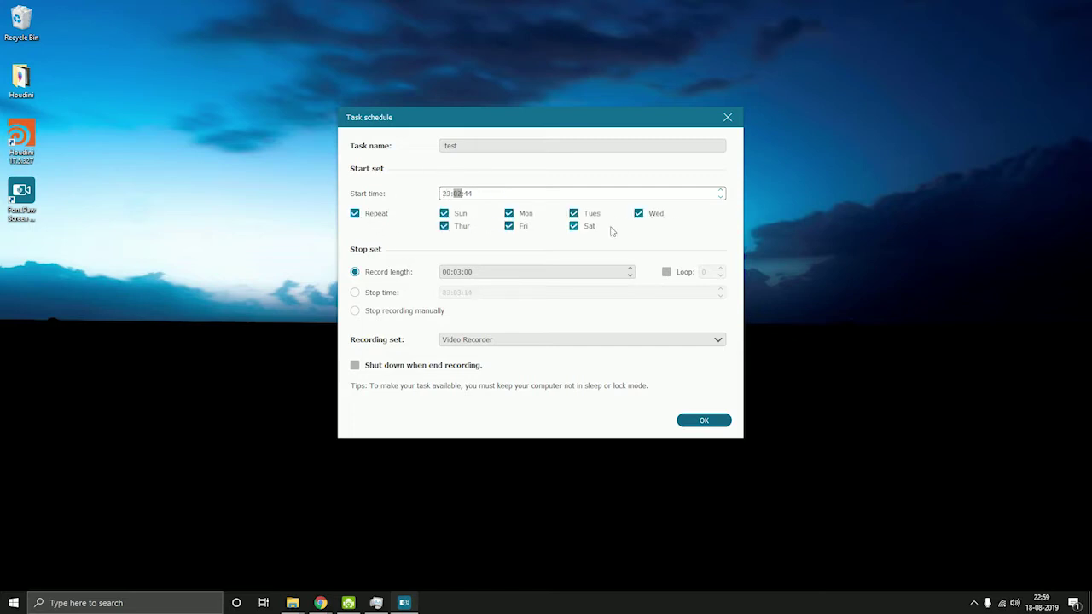
Set the test task to stop recording manually with the Video Recorder set, save it, and return to the recorder.
left_click(397, 294)
left_click(385, 314)
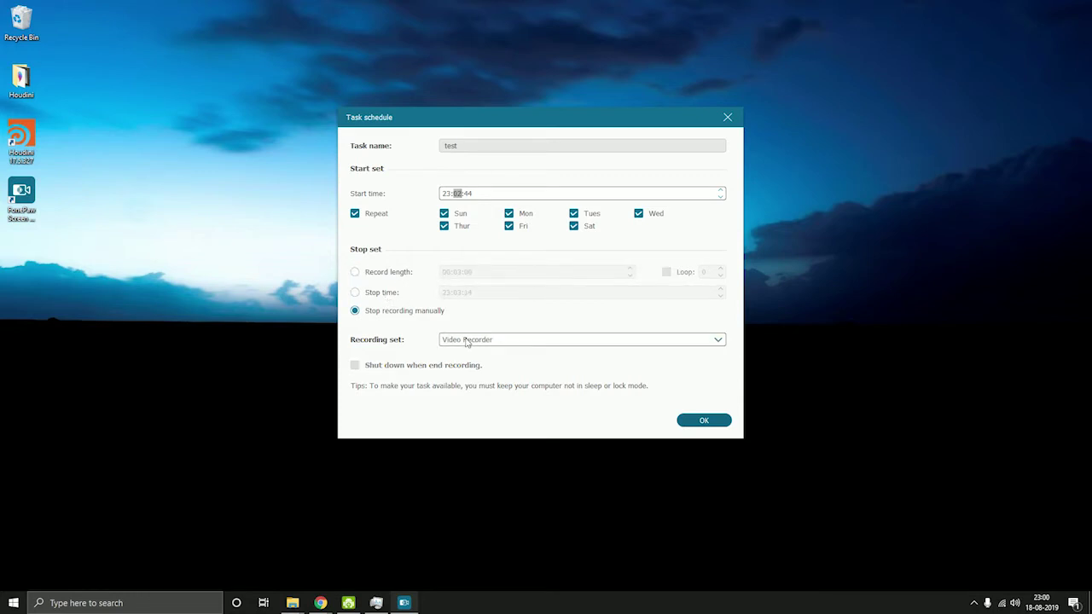
left_click(572, 341)
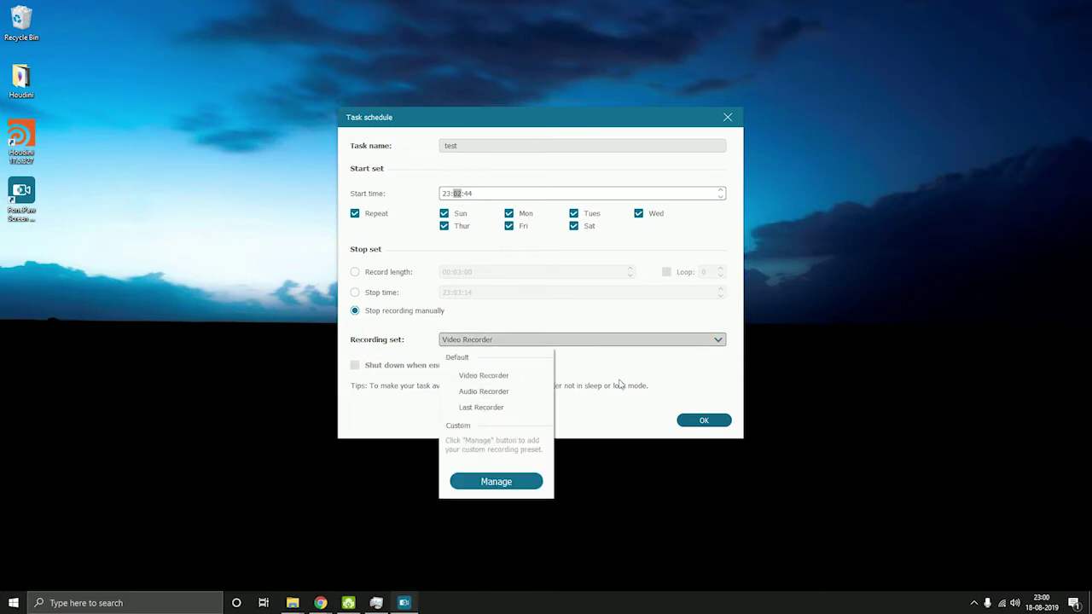
left_click(650, 365)
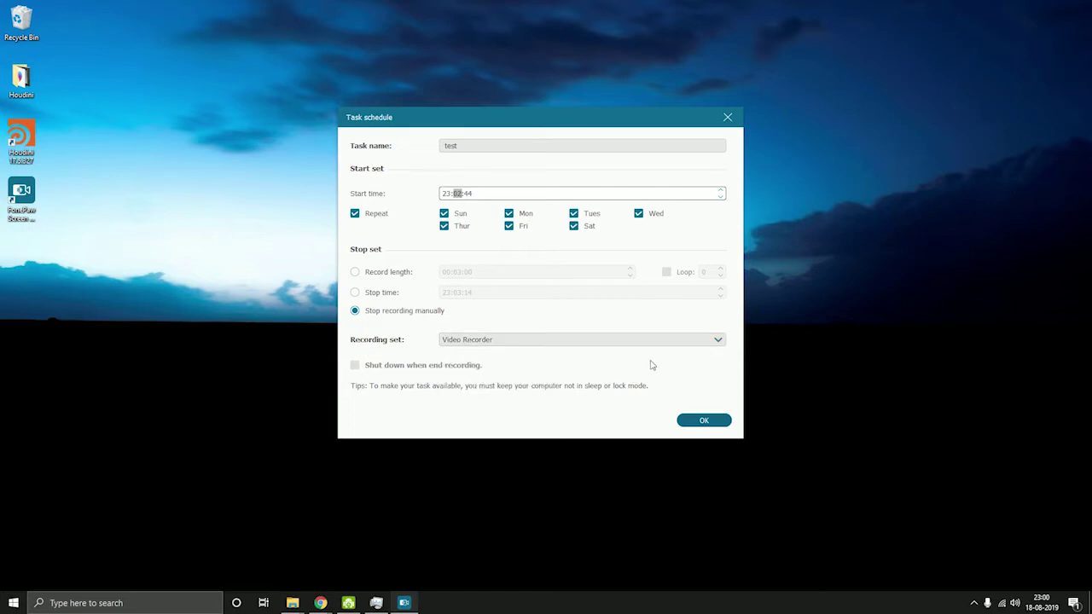
left_click(685, 421)
left_click(635, 321)
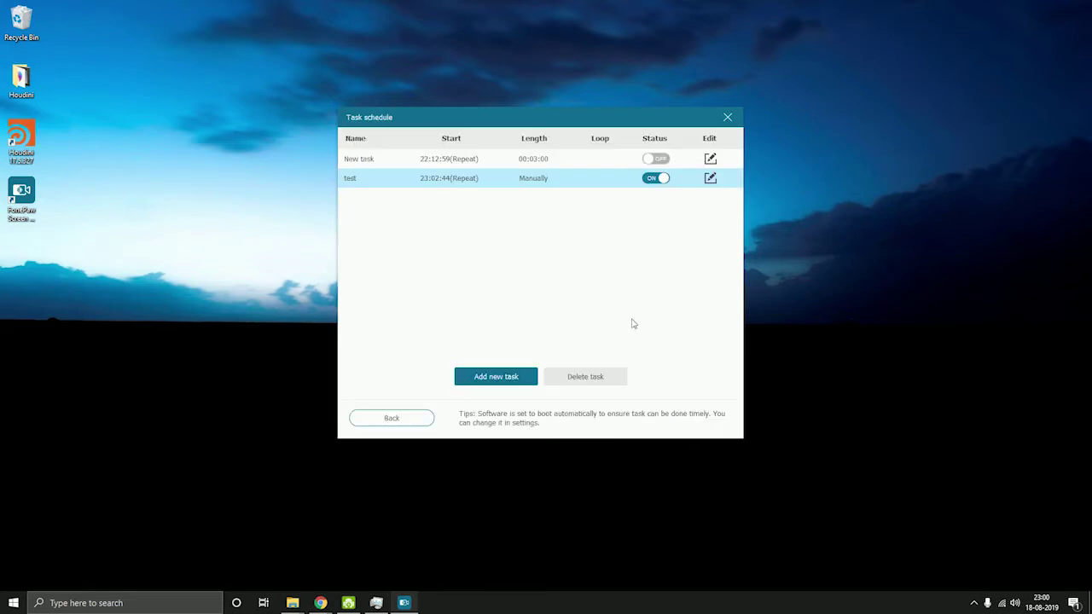
left_click(391, 418)
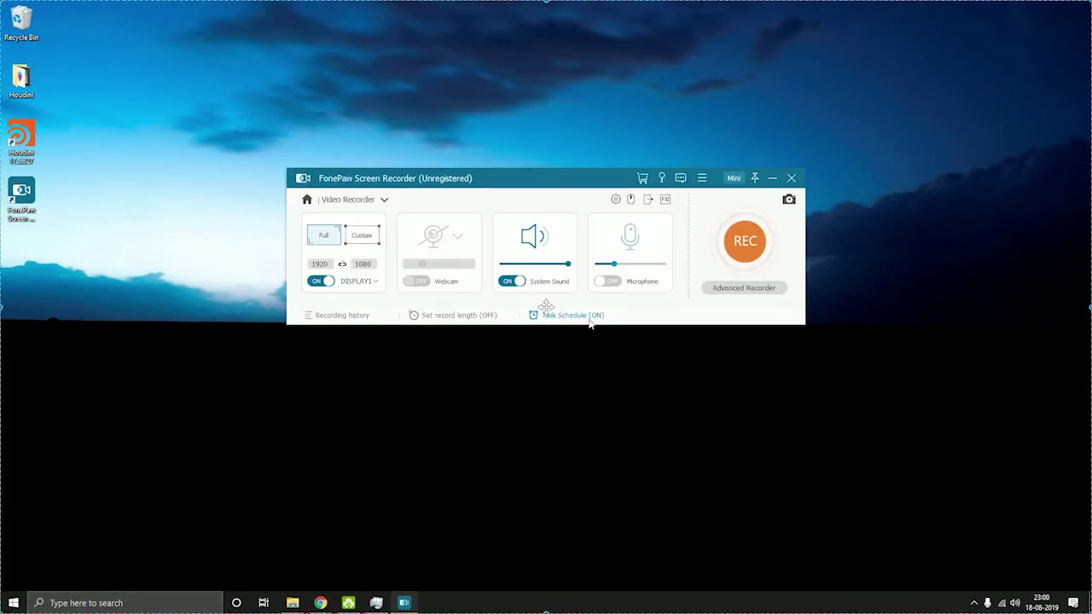
Switch off the test task in the task schedule and return to the recorder.
left_click(558, 314)
left_click(656, 178)
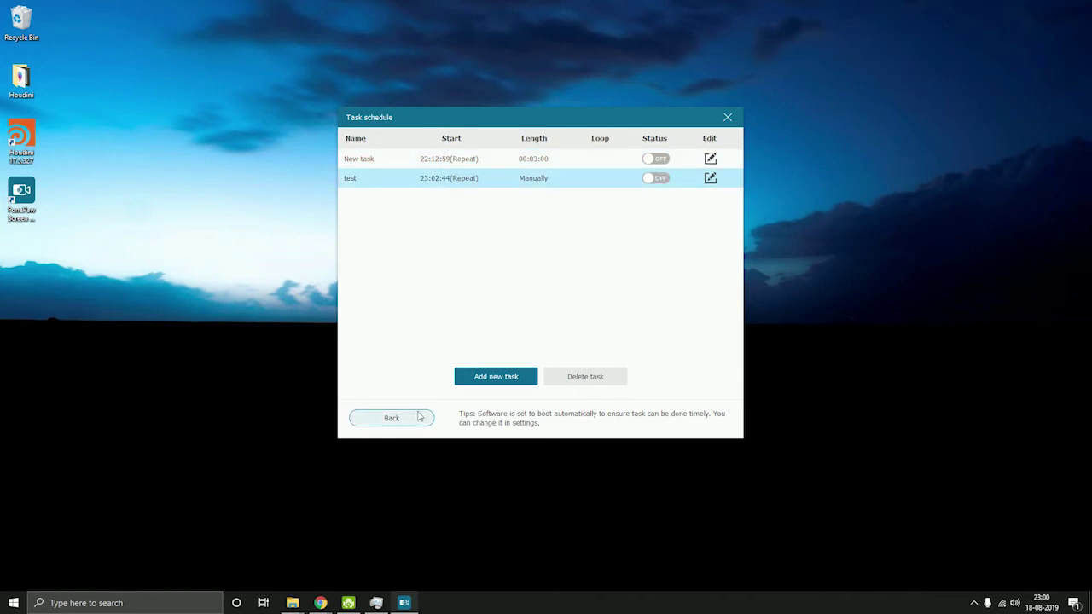
left_click(418, 418)
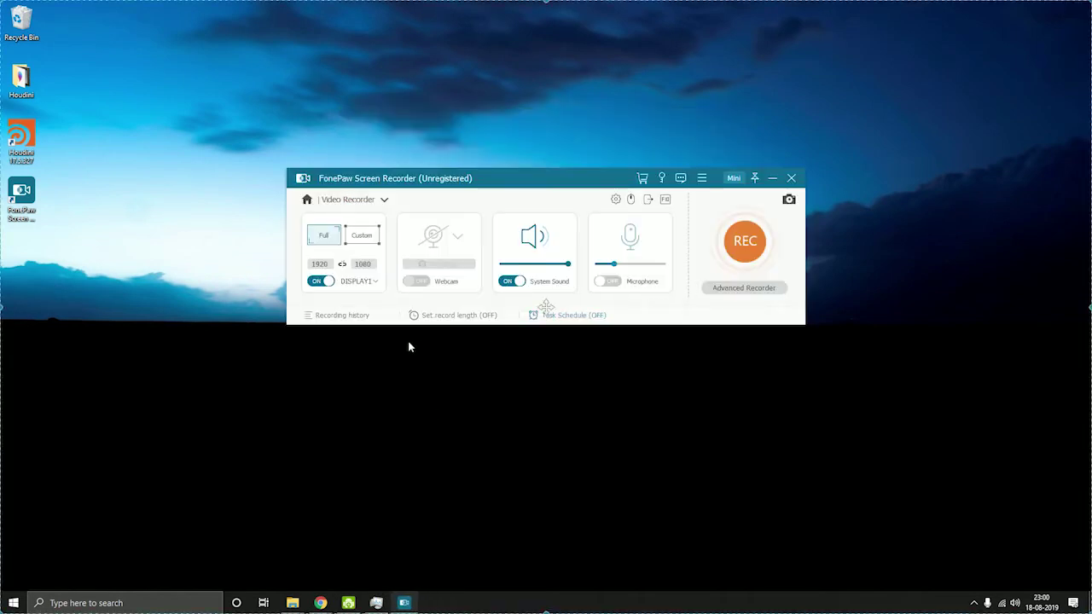
View the Around mouse area sizes and set the recording area to a fixed custom region of 1280x720.
left_click(722, 291)
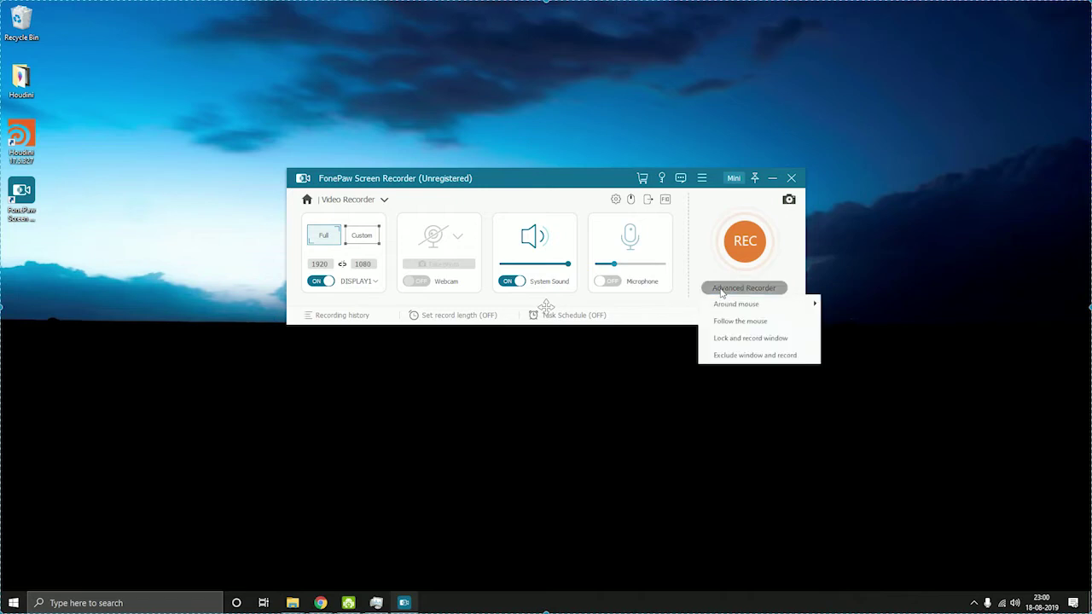
mouse_move(732, 305)
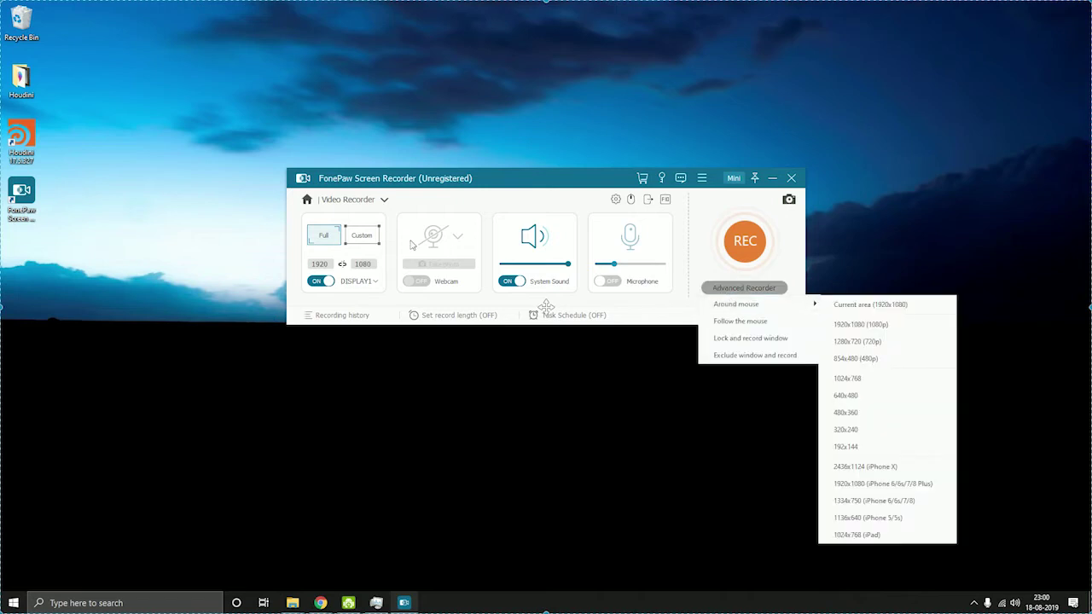
left_click(368, 239)
left_click(368, 239)
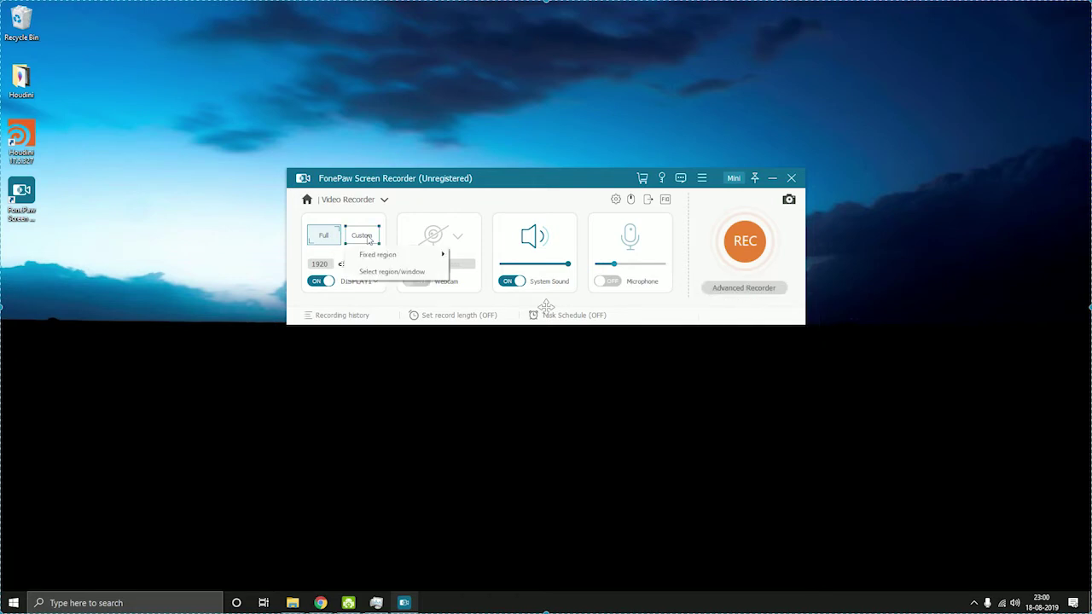
mouse_move(380, 253)
left_click(481, 267)
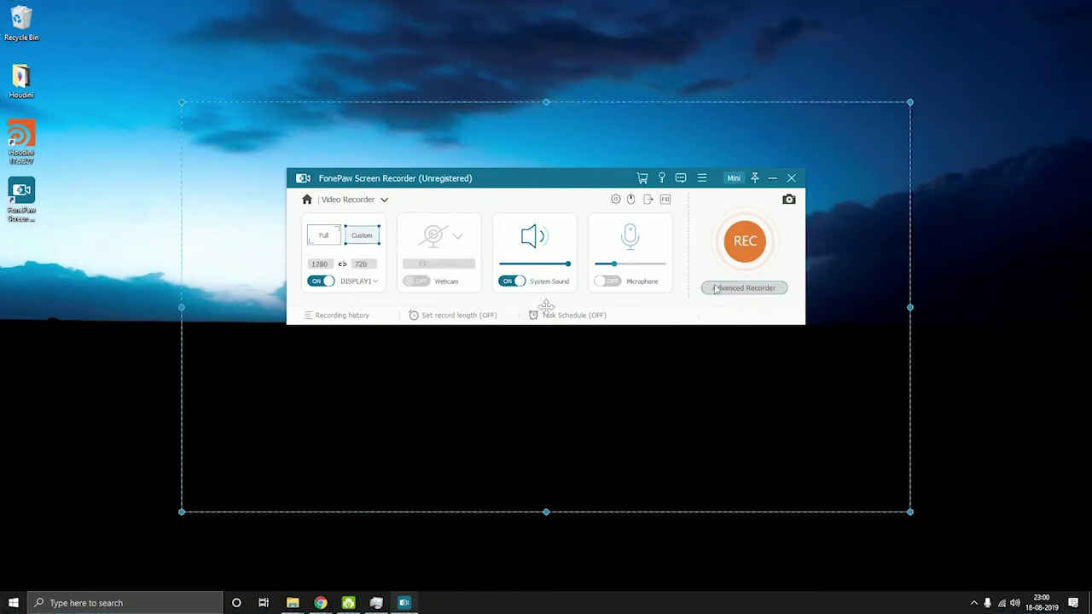
Record about 10 seconds of the screen with the Follow the mouse mode and stop the recording.
left_click(755, 289)
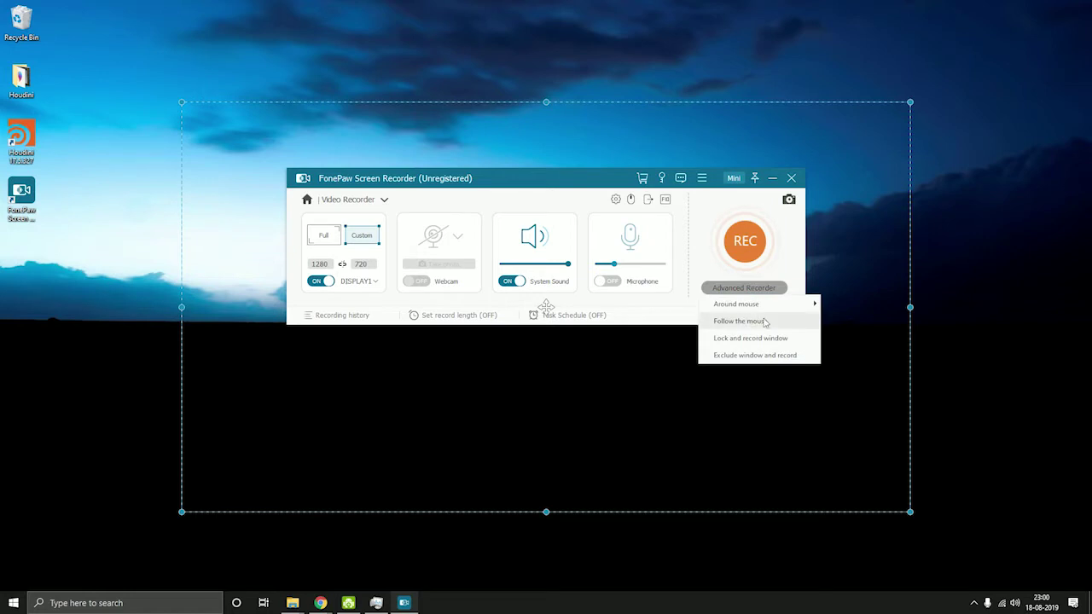
left_click(765, 323)
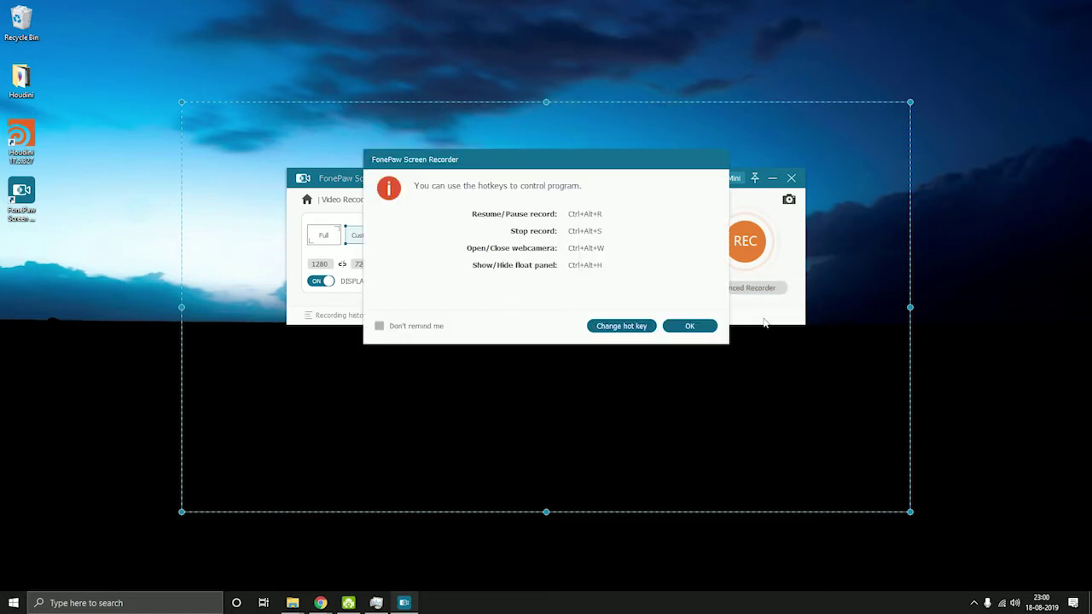
left_click(683, 325)
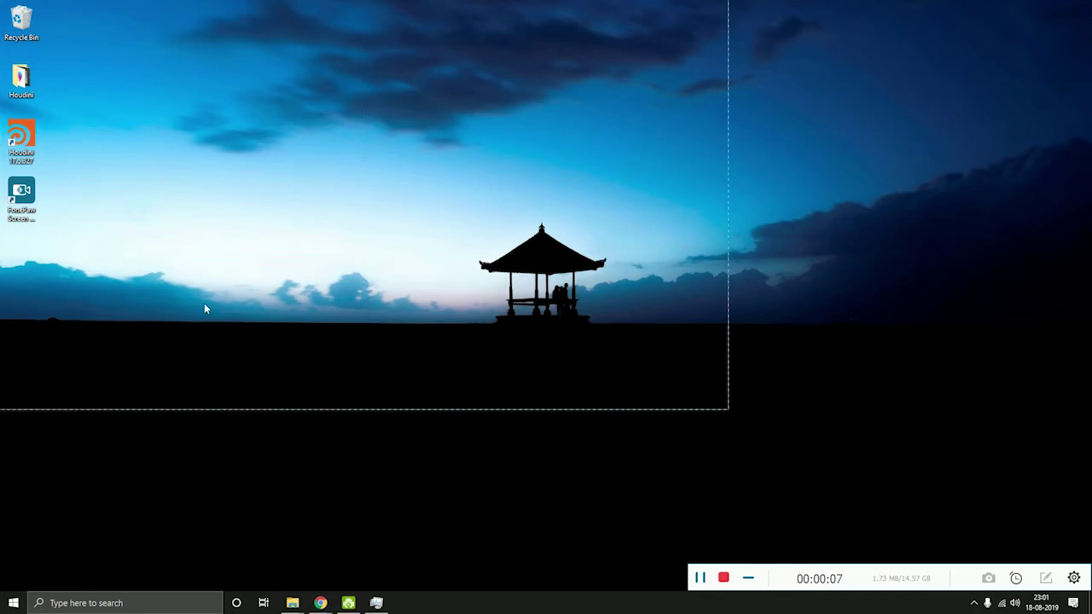
left_click(724, 578)
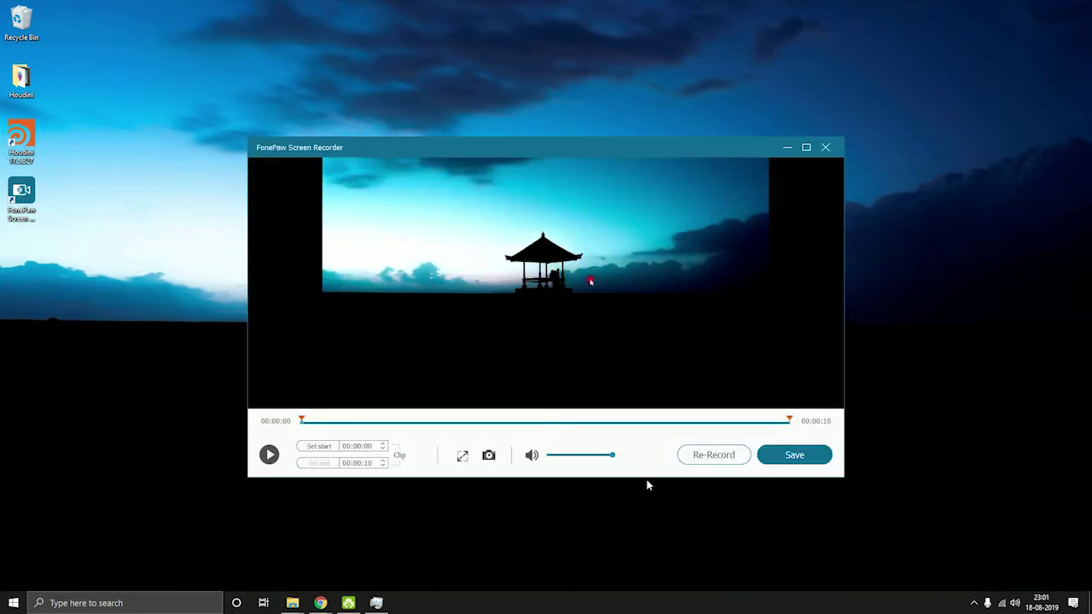
Play back part of the follow-the-mouse recording and discard it by choosing to re-record.
left_click(348, 424)
key("space")
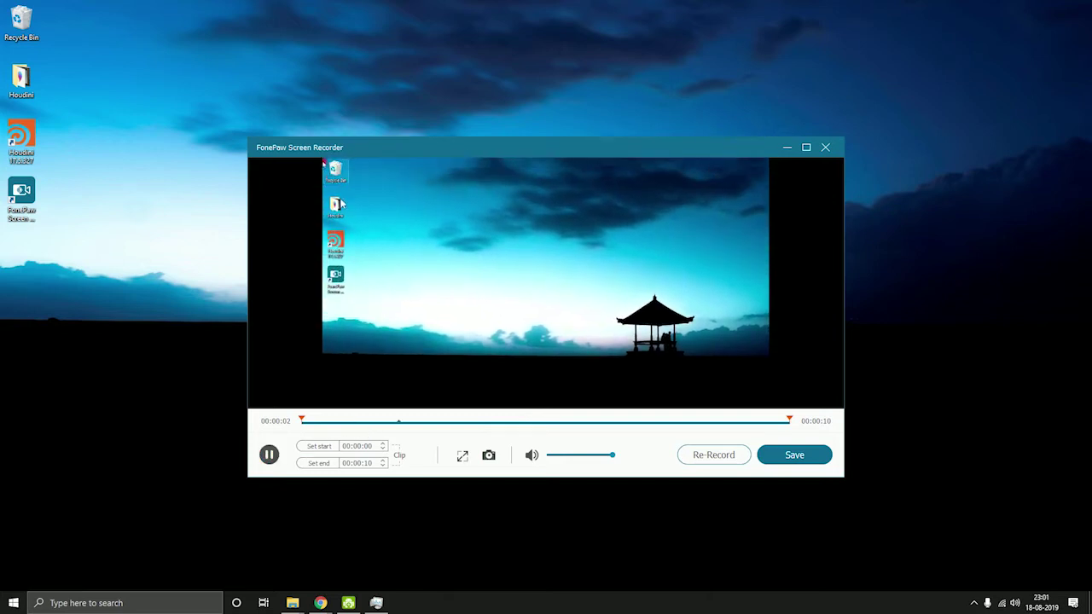
left_click(269, 457)
left_click(733, 462)
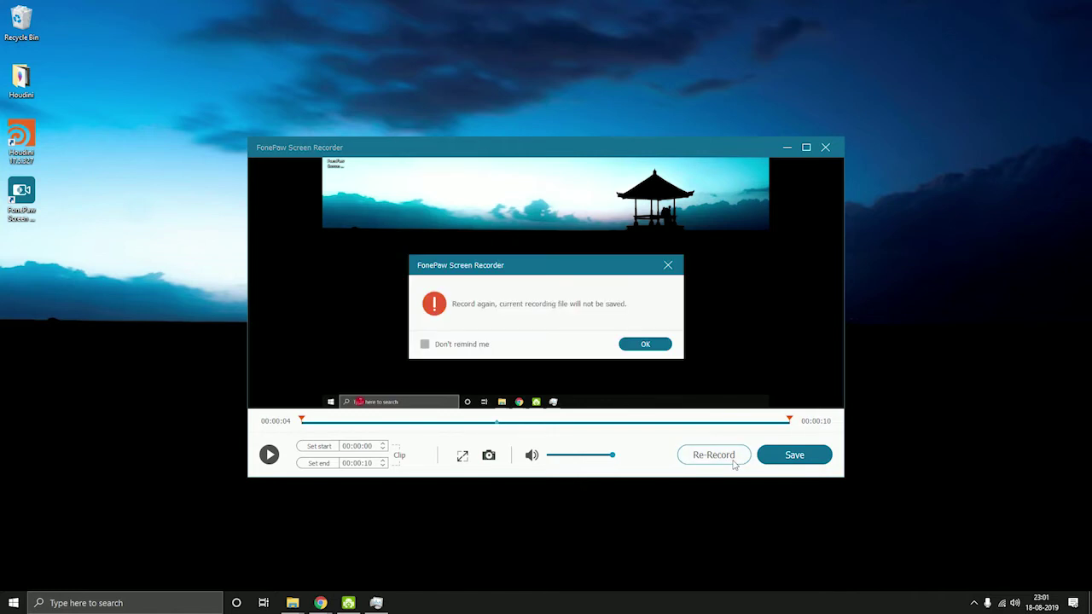
left_click(641, 344)
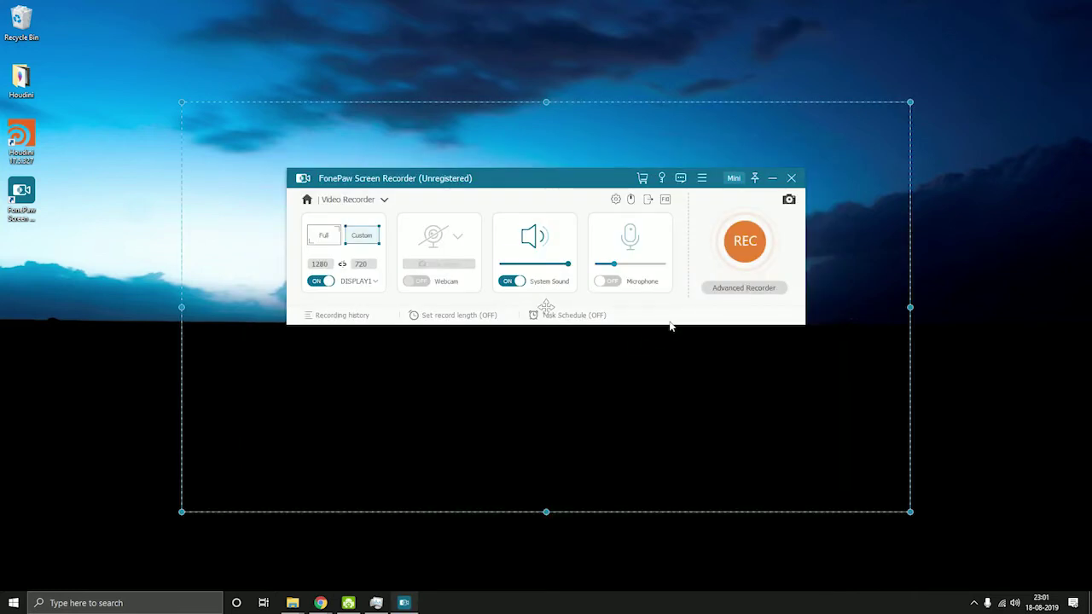
Switch from the Video Recorder to the Audio Recorder and turn on the microphone.
left_click(718, 290)
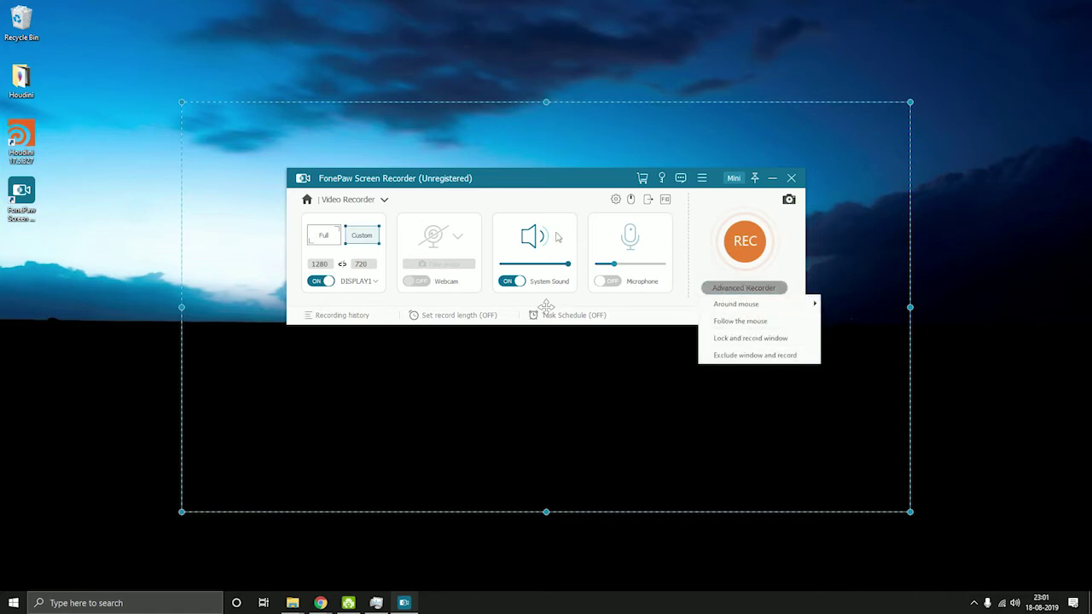
left_click(461, 210)
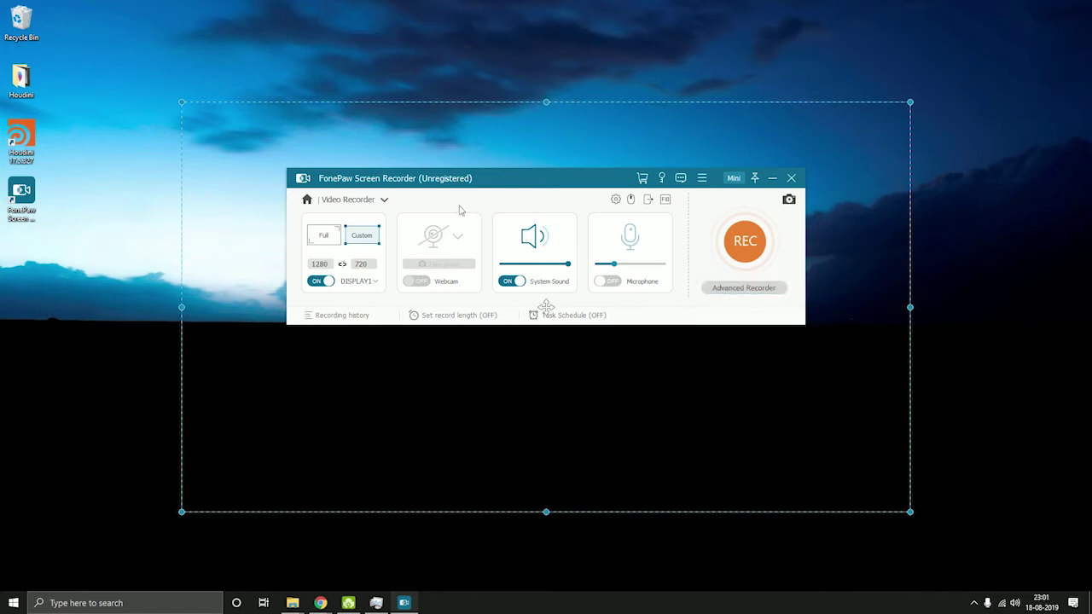
left_click(382, 203)
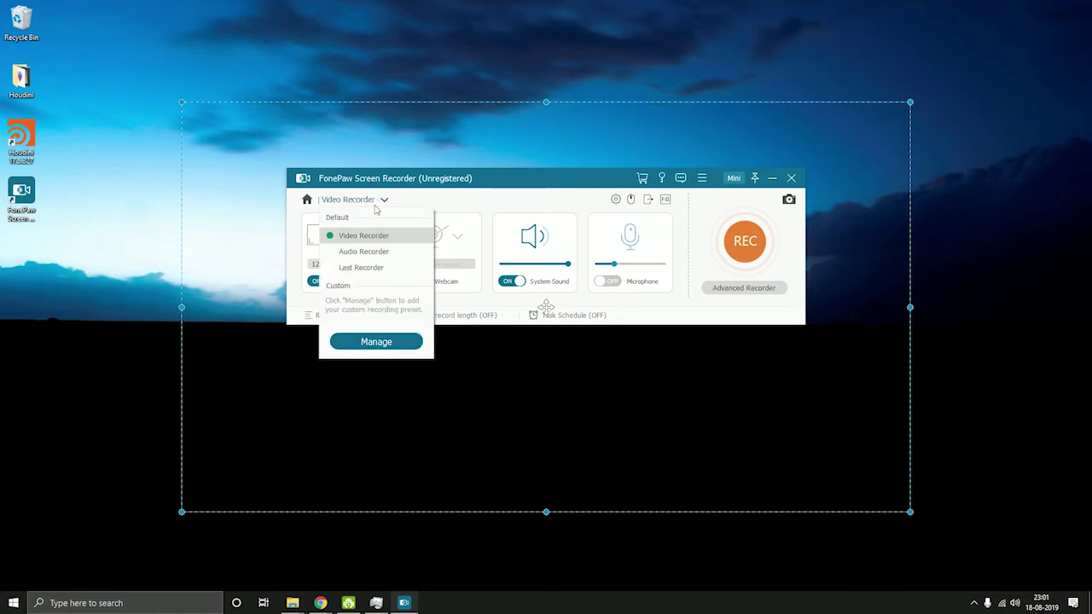
left_click(381, 251)
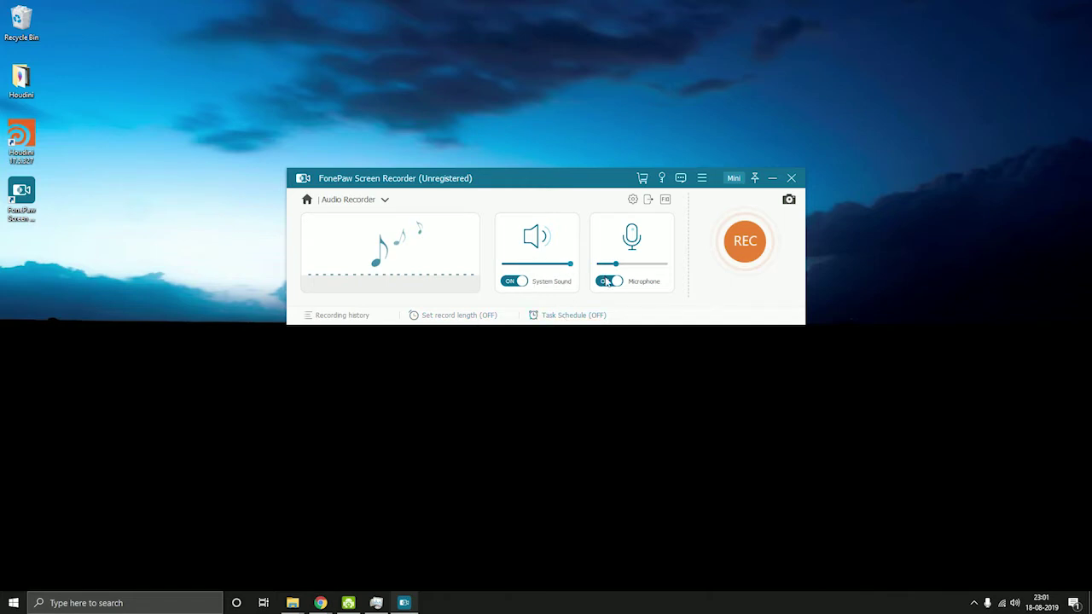
Record about 8 seconds of audio from the system sound and microphone, and stop the recording.
left_click(747, 252)
left_click(685, 325)
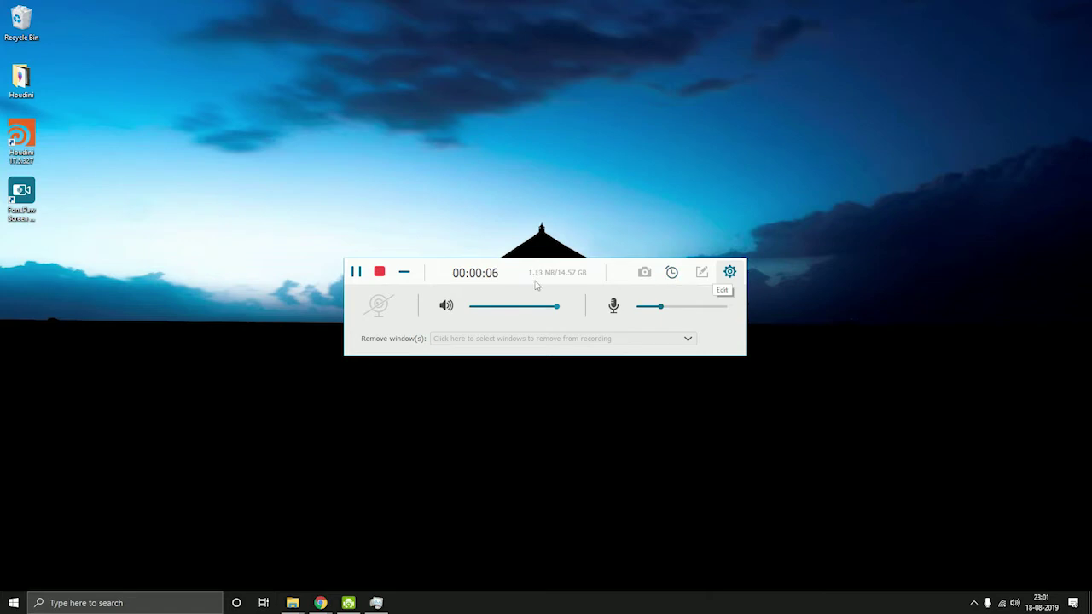
left_click(379, 272)
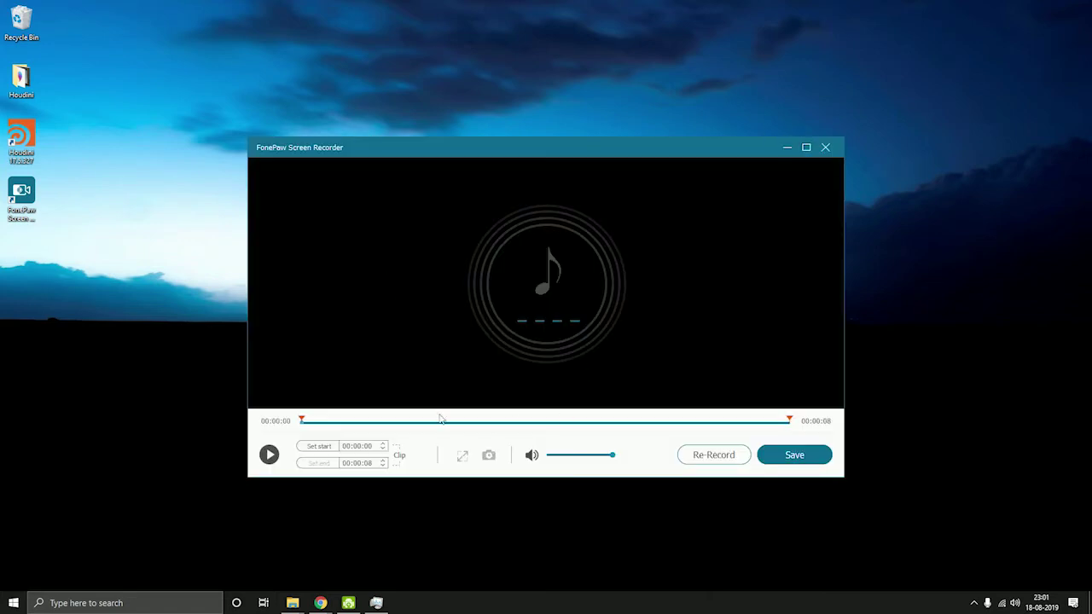
Preview the audio clip from partway through and discard it by choosing to re-record.
left_click(483, 420)
left_click(714, 457)
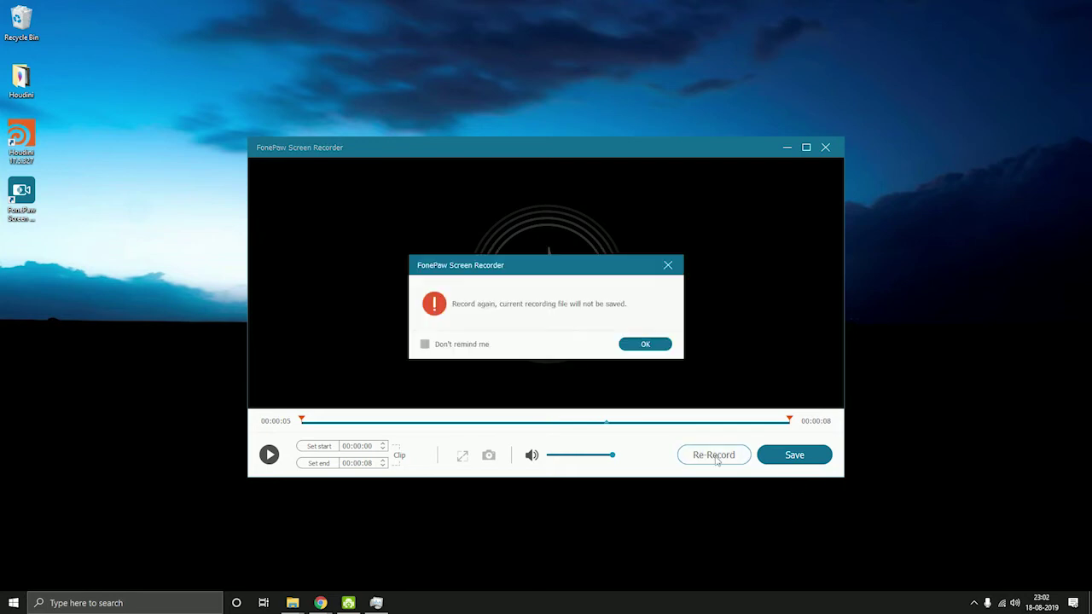
left_click(631, 345)
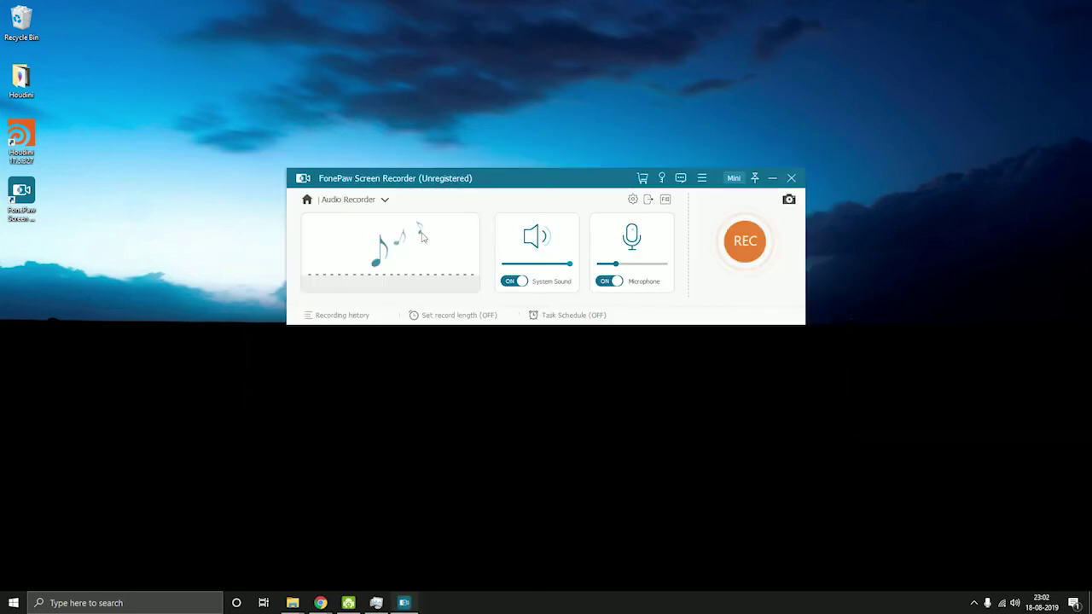
Return to the home view and take a Screen Capture of the full 1920 x 1080 screen.
left_click(307, 200)
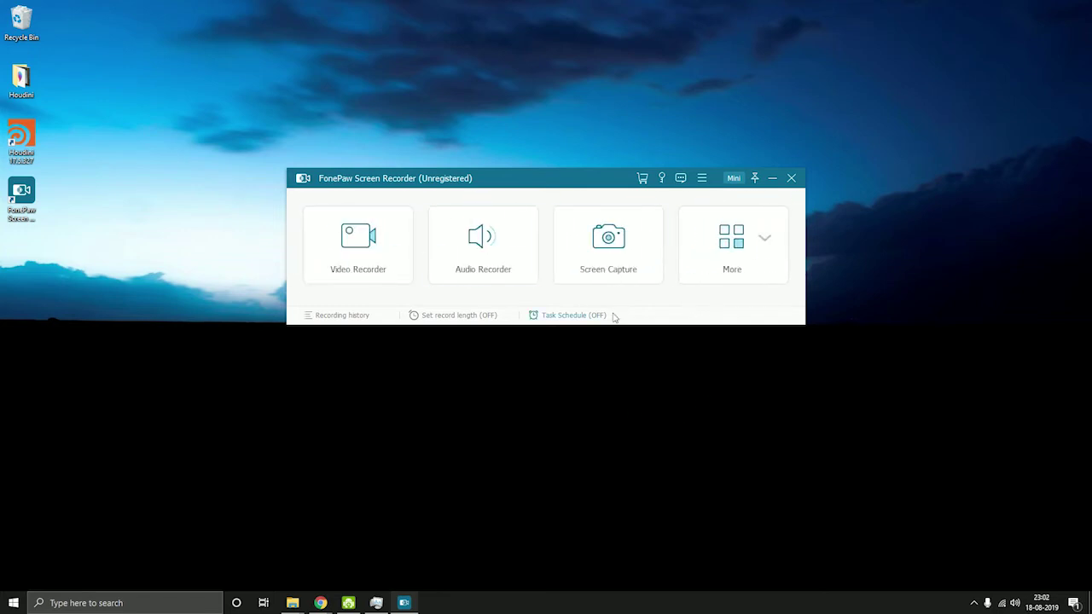
left_click(615, 266)
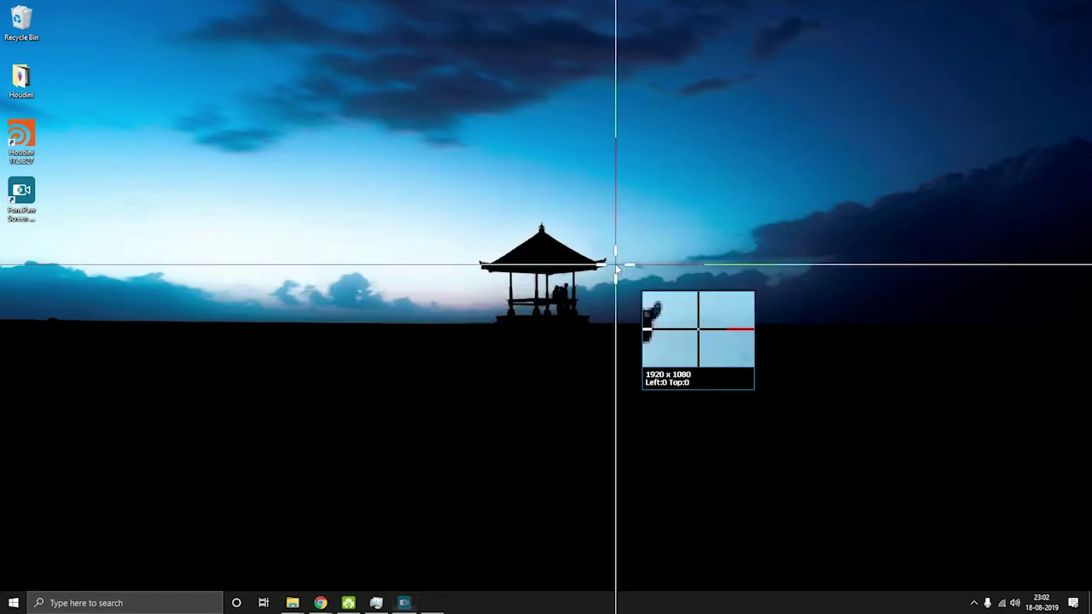
mouse_move(1, 1)
left_mouse_down()
mouse_move(955, 568)
mouse_move(1091, 613)
left_mouse_up()
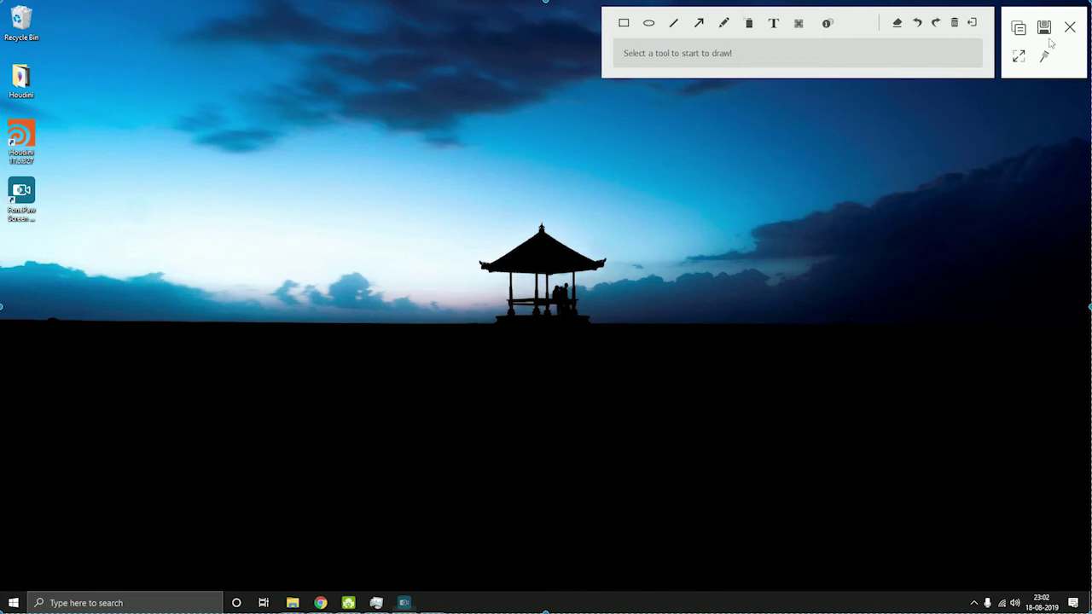
Draw two overlapping red rectangles on the captured screen and save the screenshot as a PNG in the Screenshots folder.
left_click(623, 23)
left_click_drag(552, 235, 612, 270)
left_click_drag(661, 296, 713, 319)
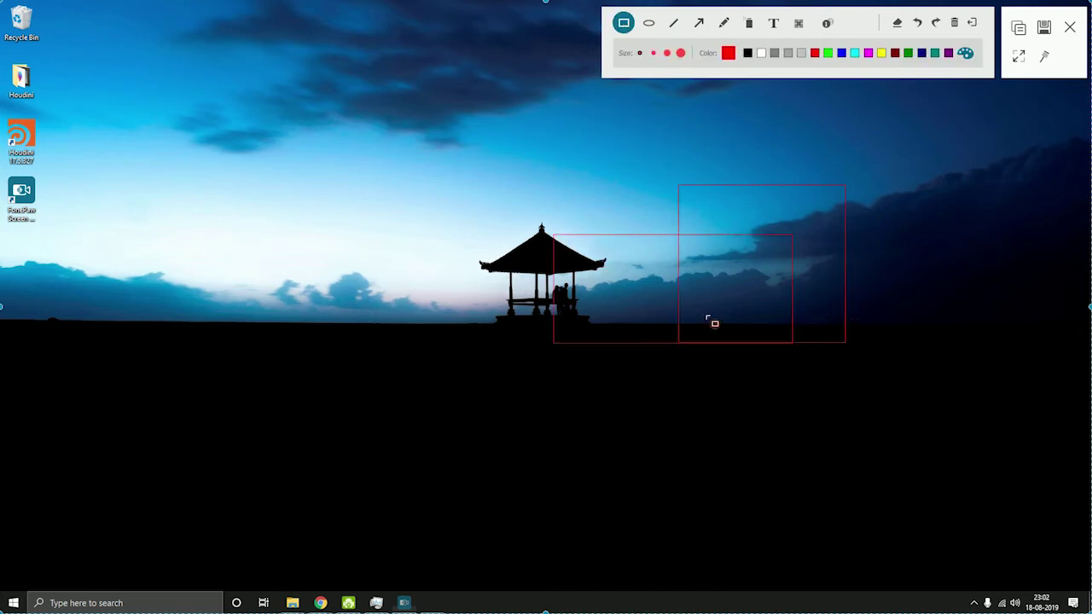
left_click(1043, 27)
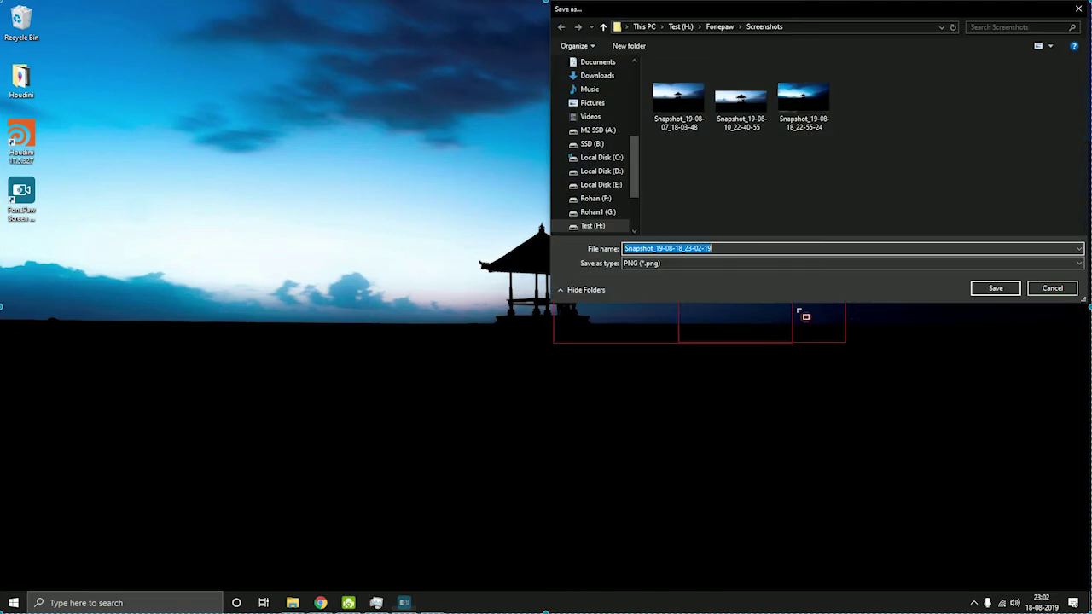
left_click(992, 287)
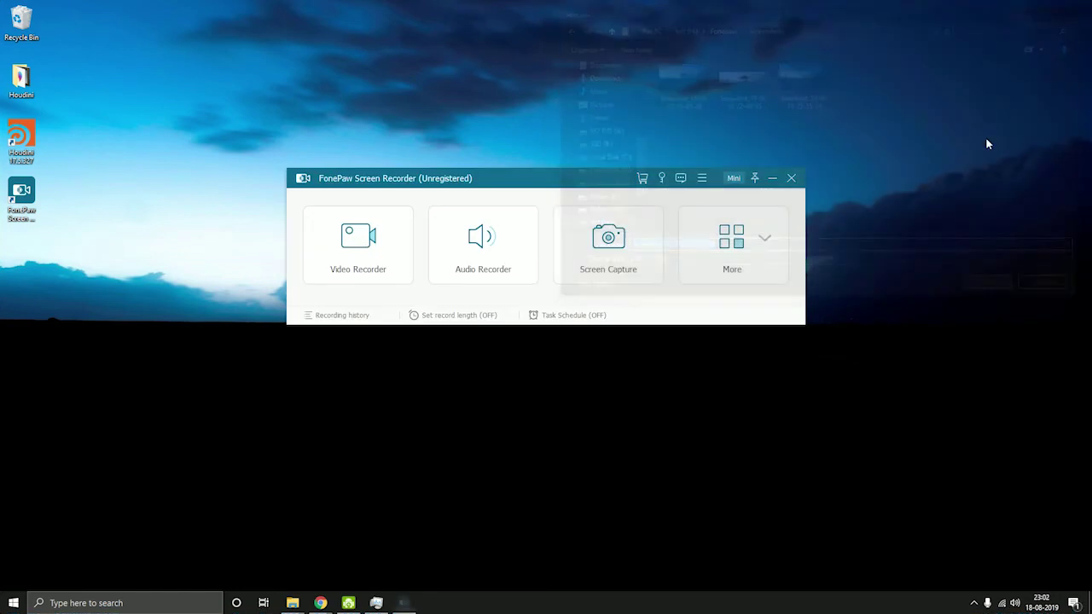
Open the Last Recorder preset and its recording preferences, and toggle the Record mouse clicks option on and off.
left_click(756, 244)
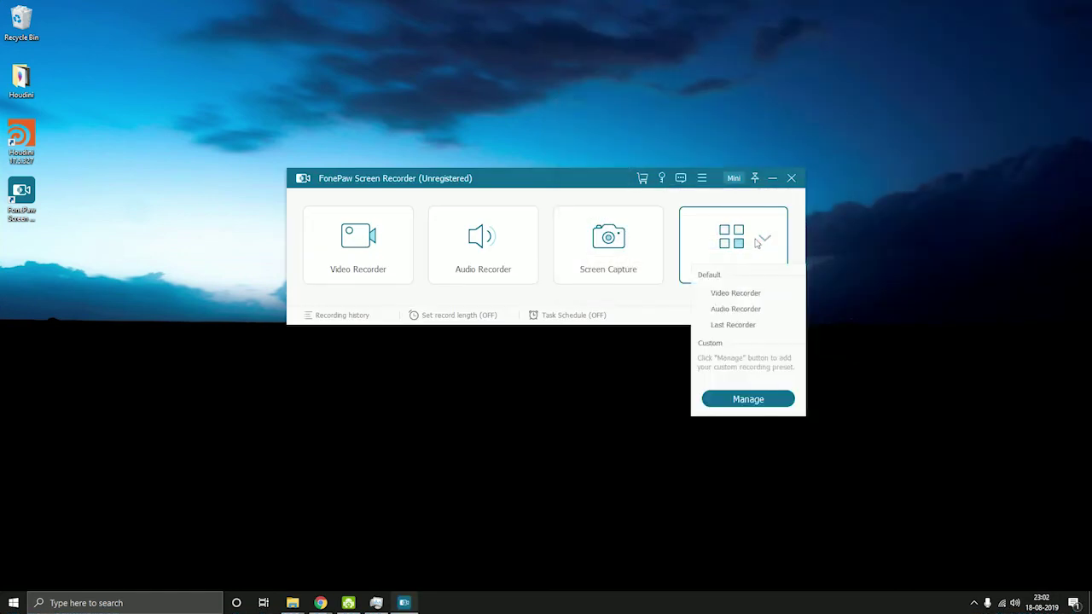
left_click(747, 325)
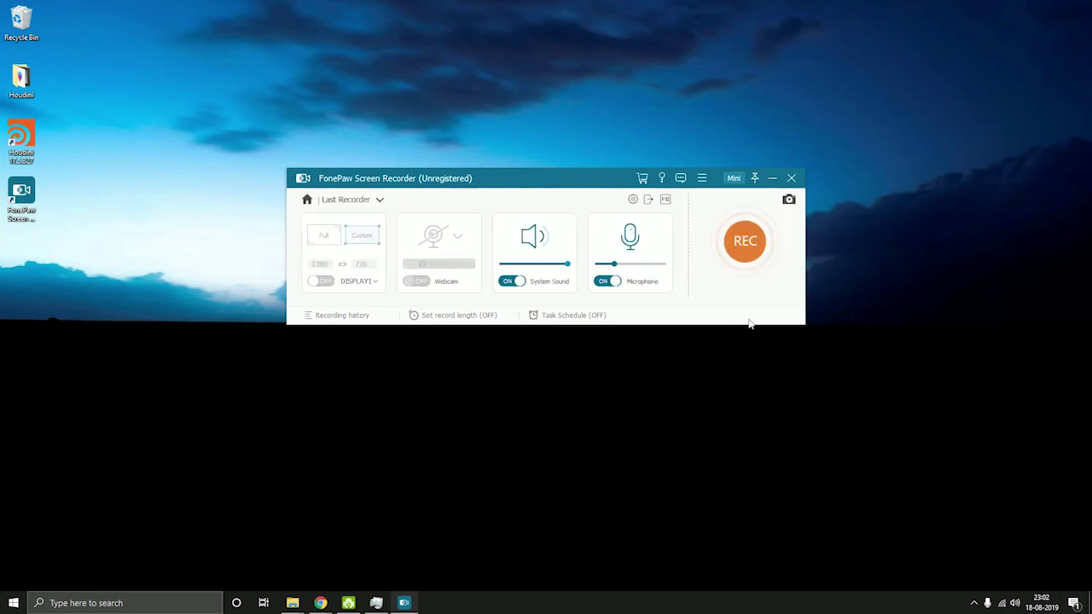
left_click(631, 199)
scroll(515, 201, "down", 3)
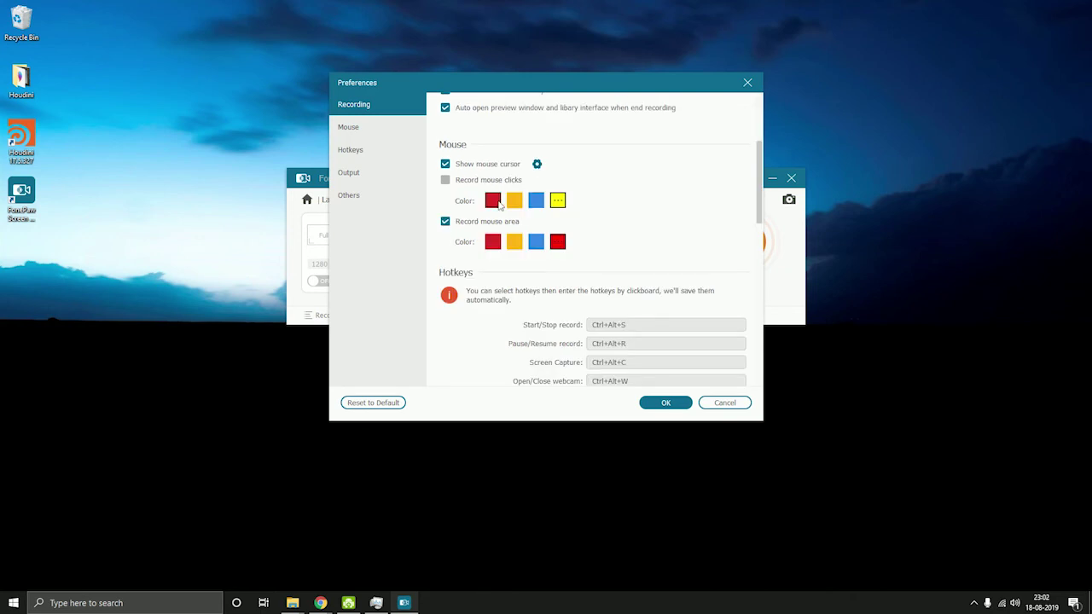
left_click(482, 181)
left_click(502, 185)
scroll(635, 222, "down", 1)
scroll(646, 229, "down", 1)
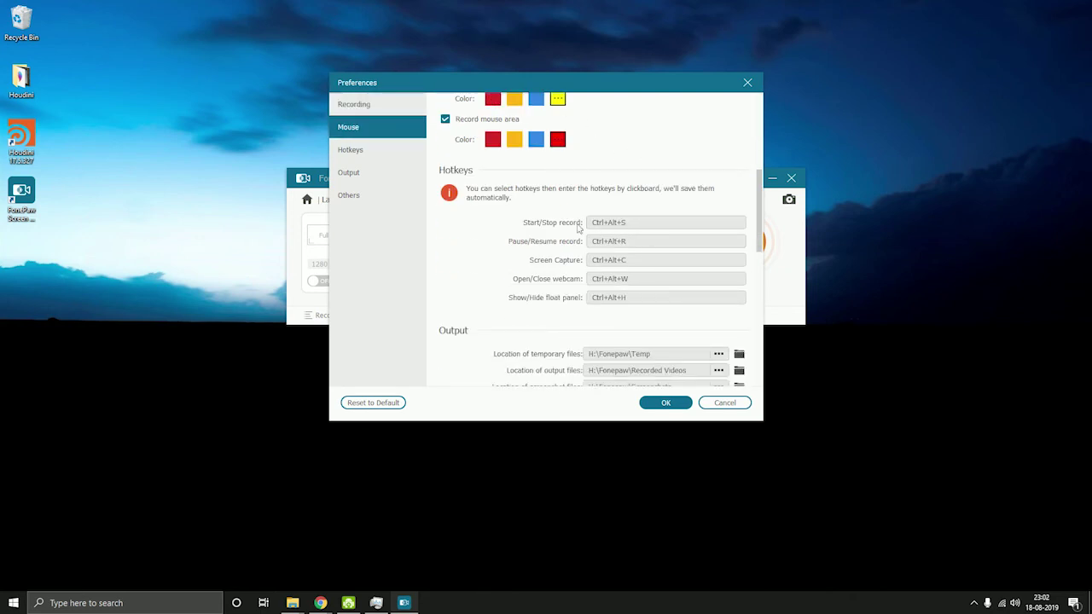
Set the video output format to MP4 with the H264 codec in the output preferences.
scroll(548, 215, "down", 4)
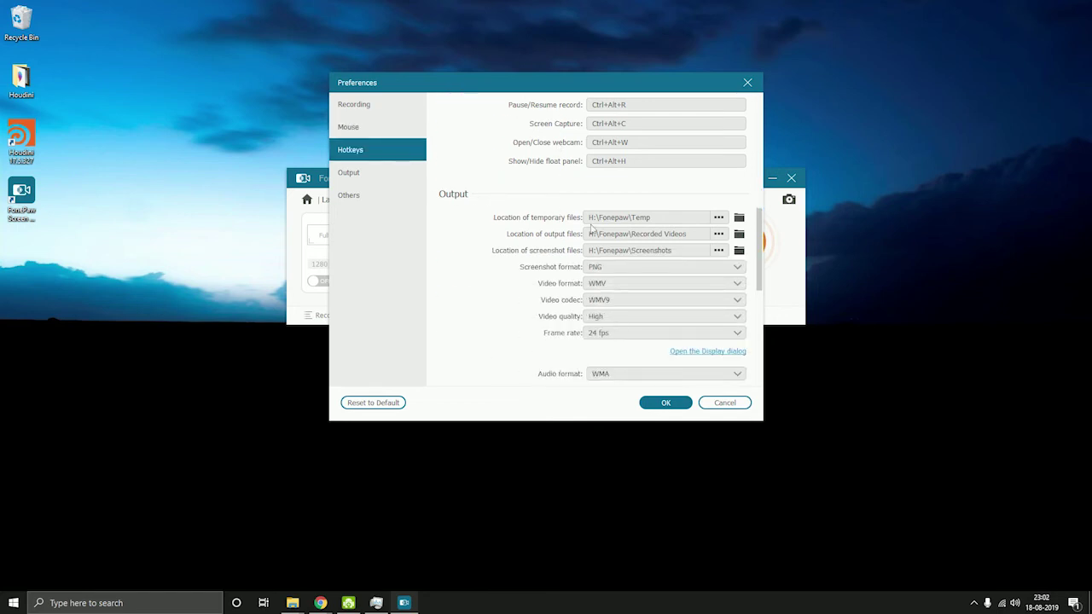
left_click(657, 285)
left_click(654, 304)
scroll(652, 294, "down", 3)
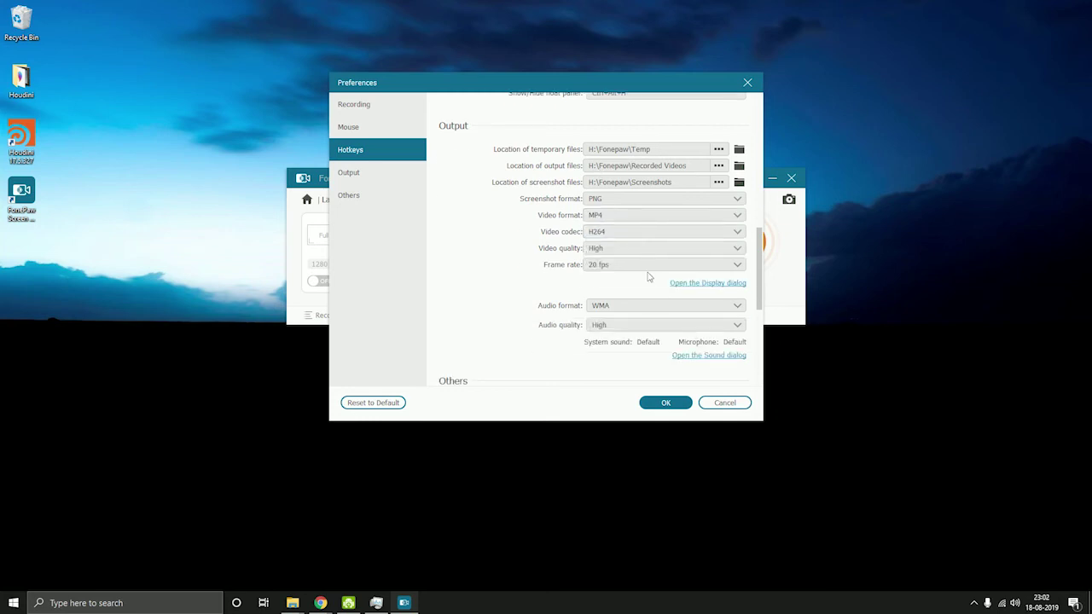
Set the audio output format to MP3, check the remaining general options, and save the preferences.
left_click(650, 273)
left_click(634, 294)
scroll(597, 299, "down", 3)
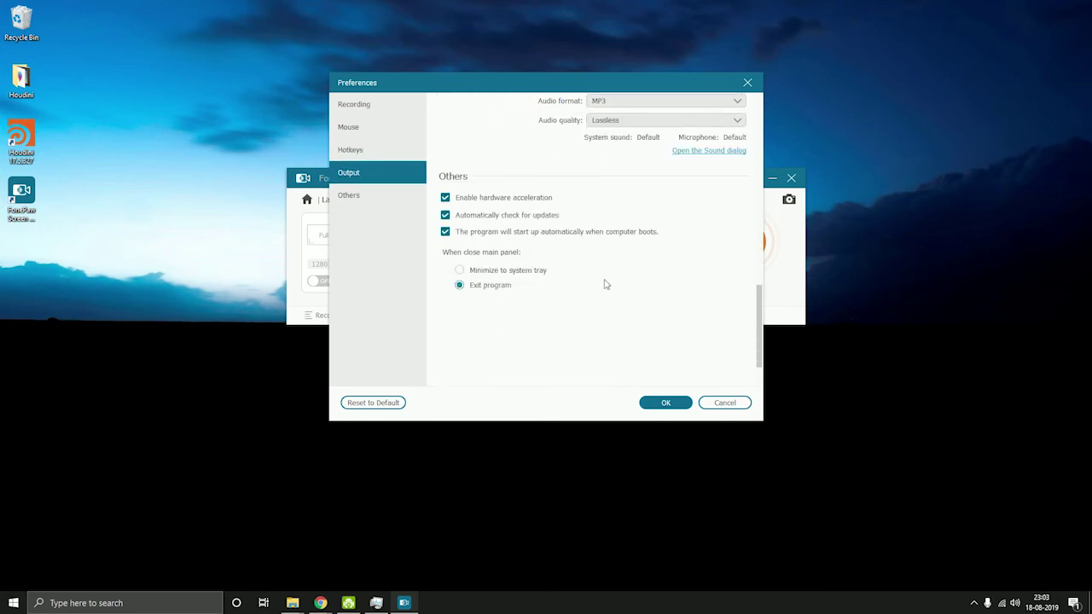
scroll(546, 324, "down", 2)
left_click(670, 402)
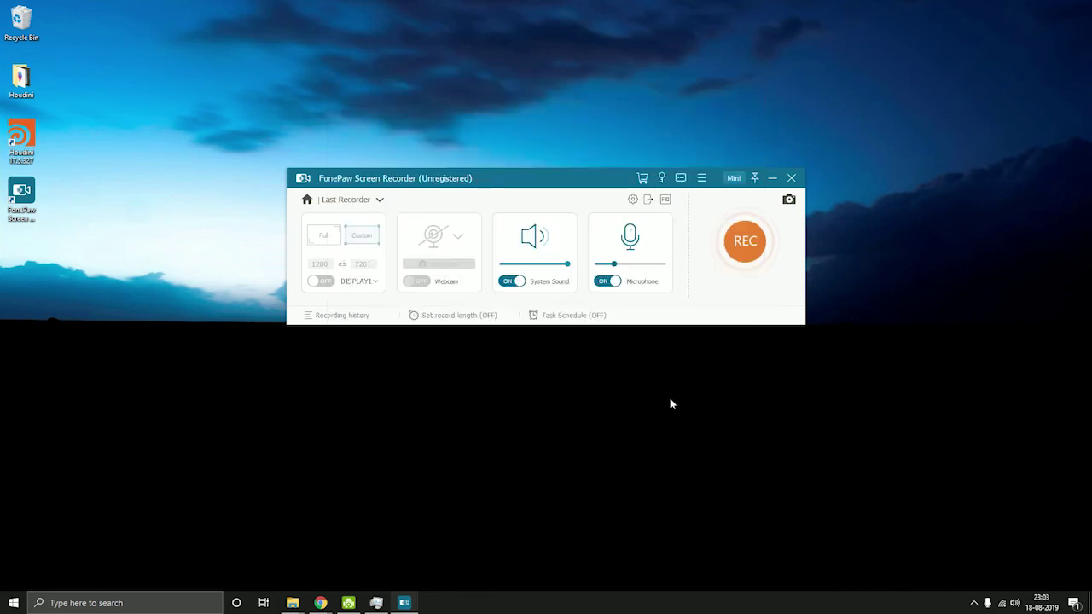
View the hotkey settings and the output settings from the Last Recorder view, closing each without changes.
left_click(664, 200)
left_click(743, 89)
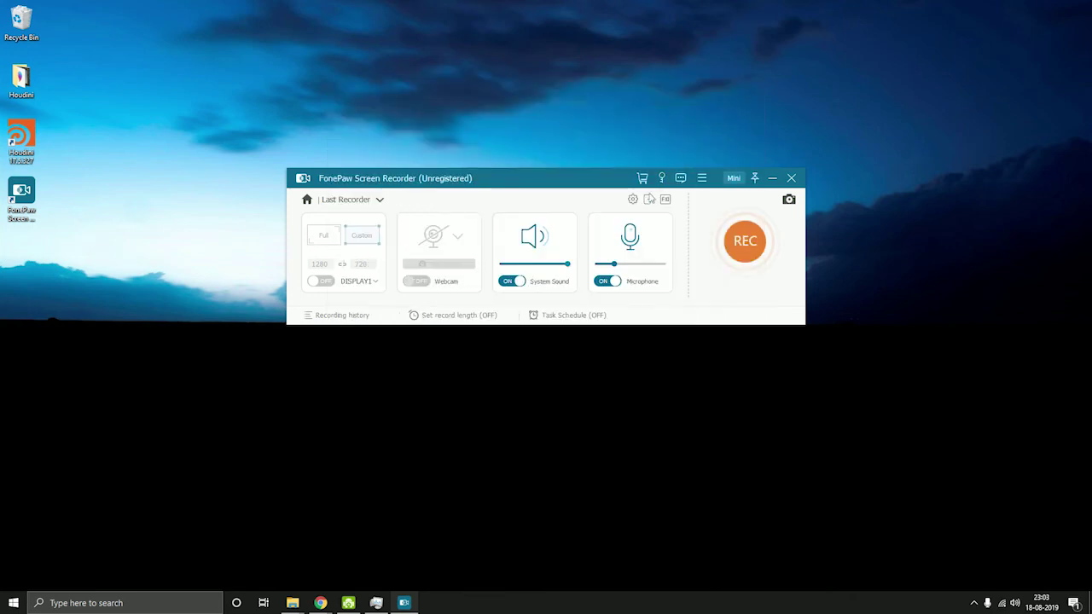
left_click(649, 202)
left_click(745, 83)
Switch the recorder to its Mini interface, dismiss the hiding tip, and move the compact bar just below the pavilion.
left_click(735, 178)
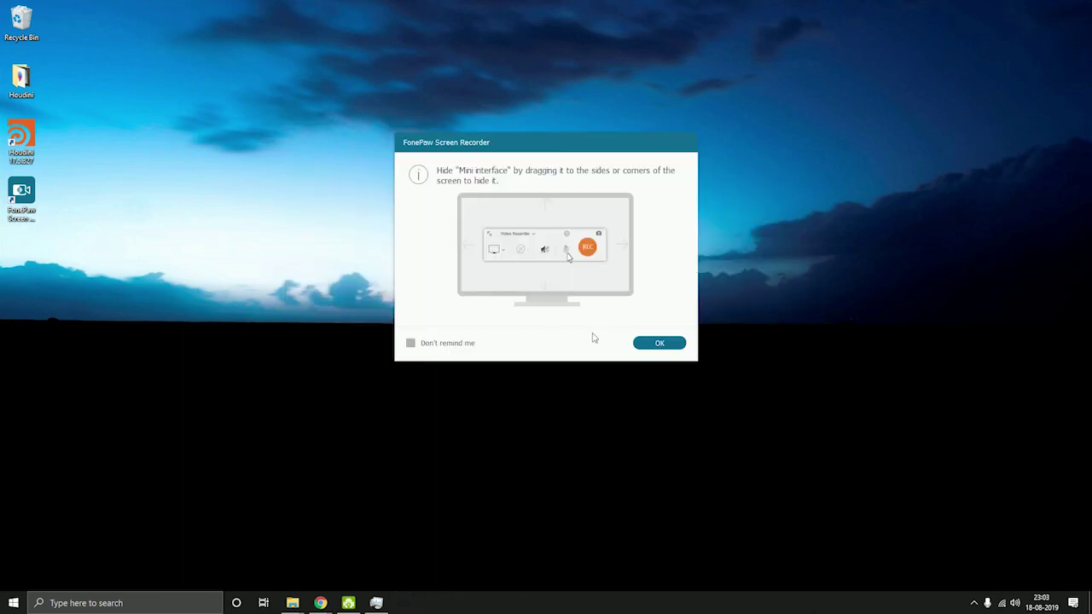
left_click(649, 342)
left_click_drag(546, 296, 639, 334)
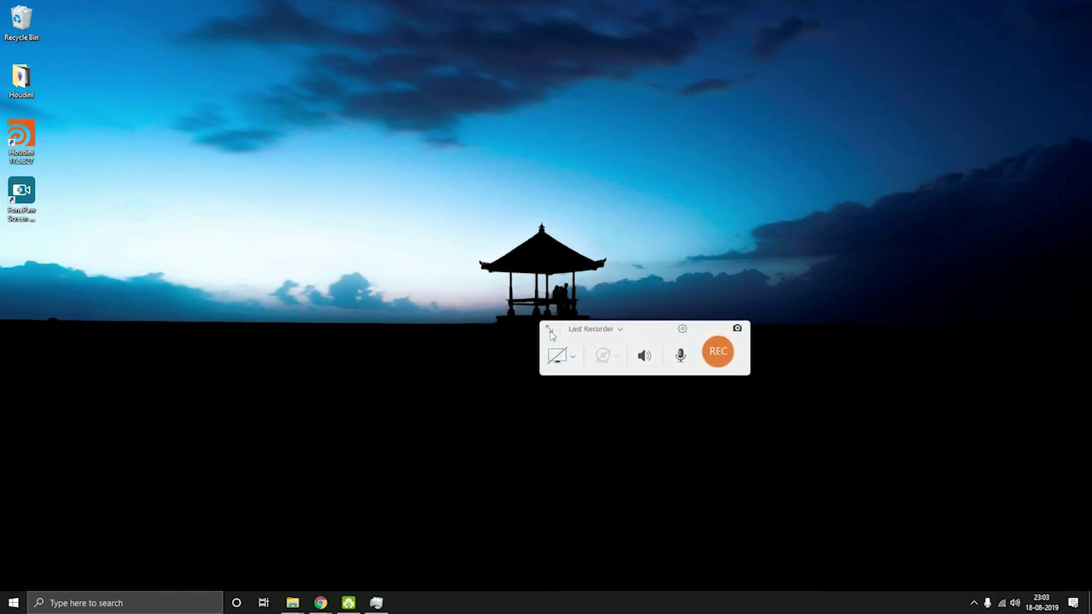